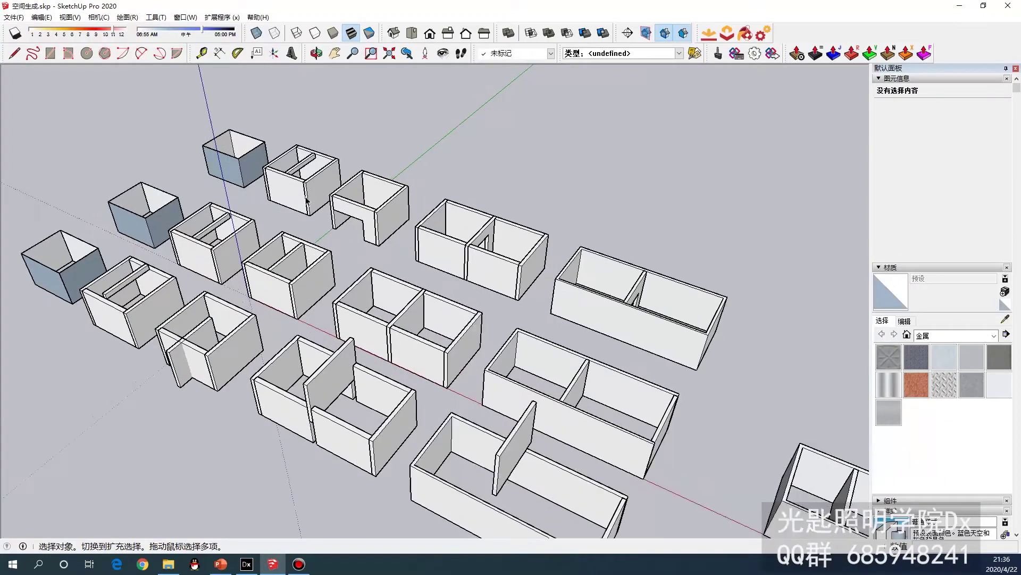
# Examine the rows of room models, checking the long room's walls and the partition walls that cut through the rooms.
pyautogui.click(319, 153)
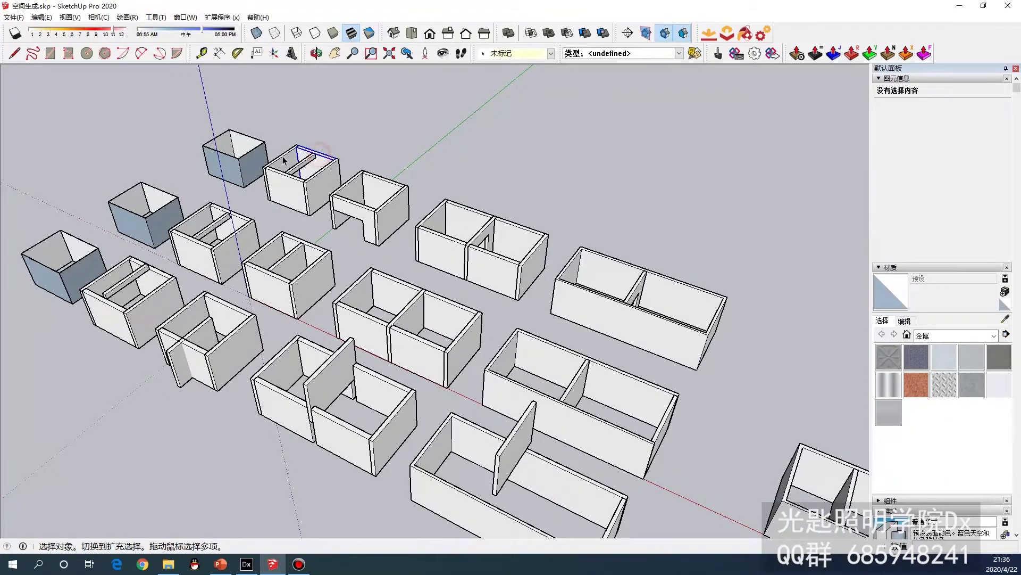
pyautogui.click(462, 166)
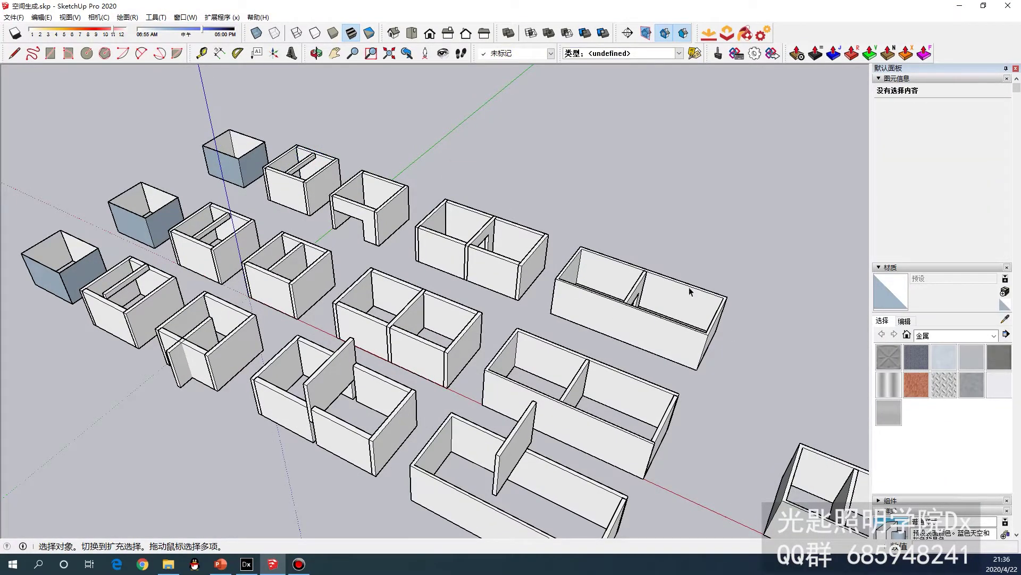
pyautogui.scroll(-1, 617, 395)
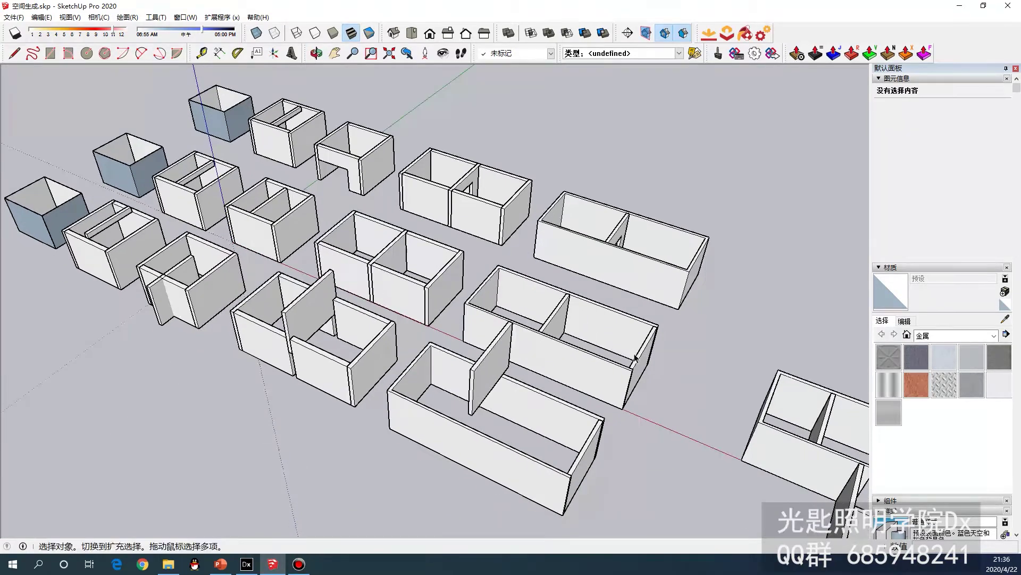
pyautogui.click(616, 331)
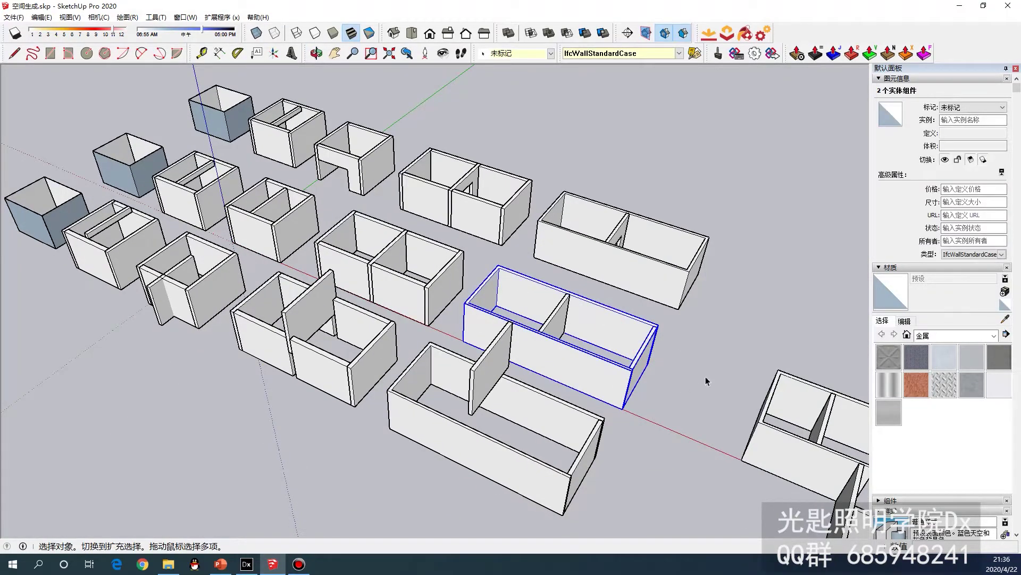
pyautogui.click(720, 355)
pyautogui.scroll(-1, 502, 333)
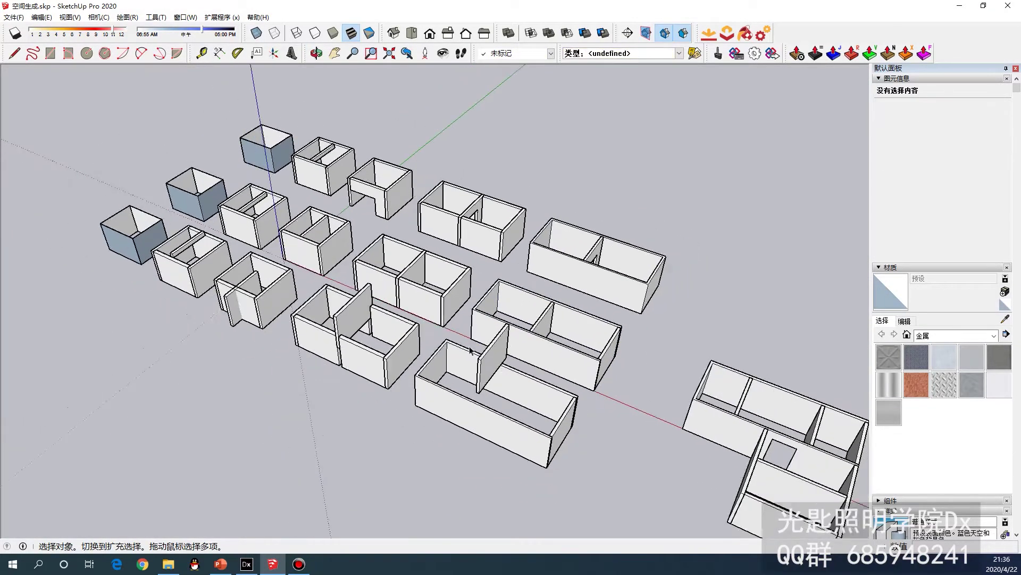
pyautogui.scroll(1, 470, 350)
pyautogui.moveTo(506, 378)
pyautogui.mouseDown(button='middle')
pyautogui.moveTo(501, 387)
pyautogui.moveTo(500, 376)
pyautogui.mouseUp(button='middle')
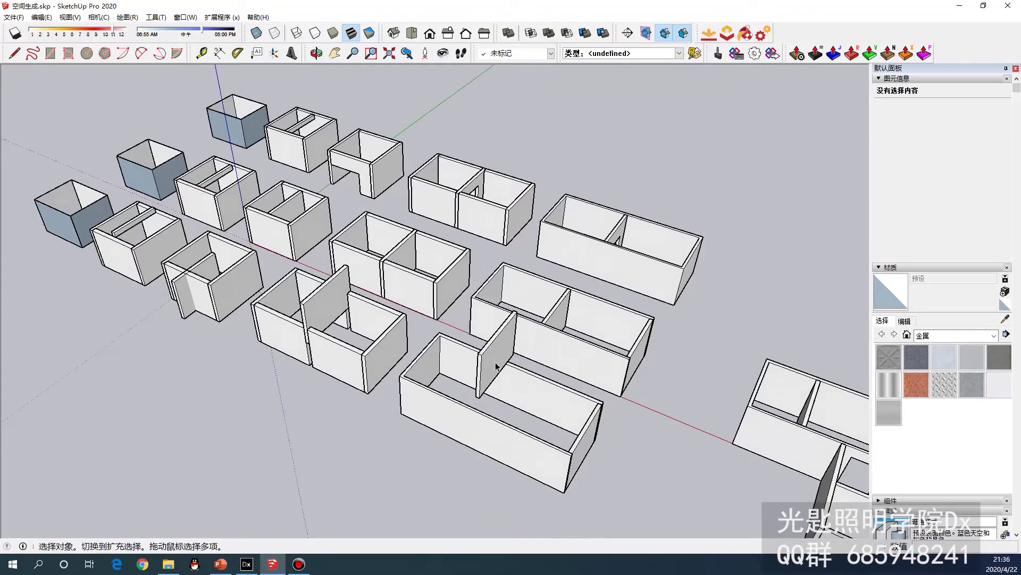
pyautogui.click(491, 362)
pyautogui.click(319, 298)
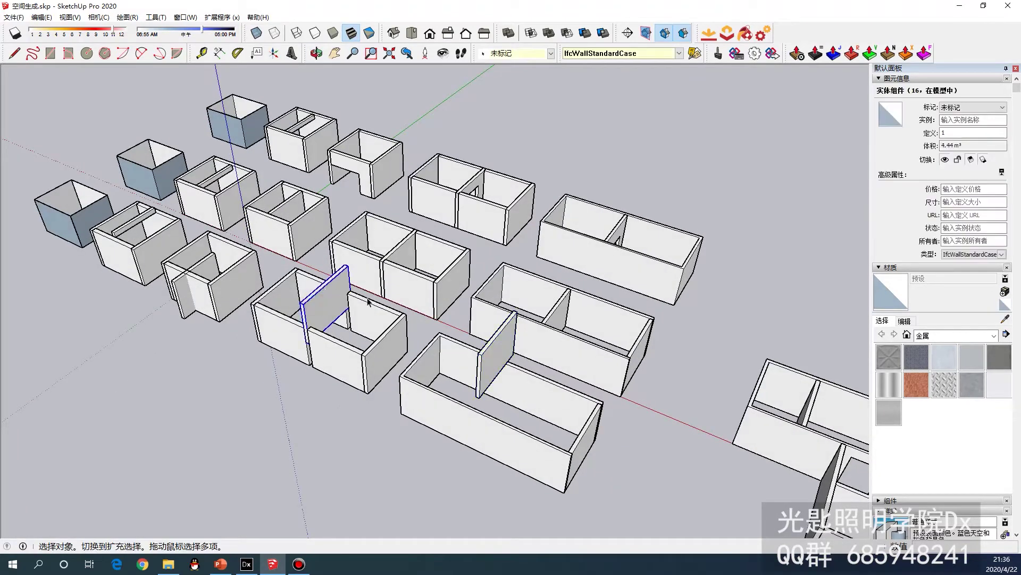
pyautogui.click(402, 262)
# Examine the rooms with door openings and check the IFC type assigned to the long room's outer walls.
pyautogui.moveTo(519, 289); pyautogui.dragTo(481, 304, button='middle')
pyautogui.scroll(4, 512, 351)
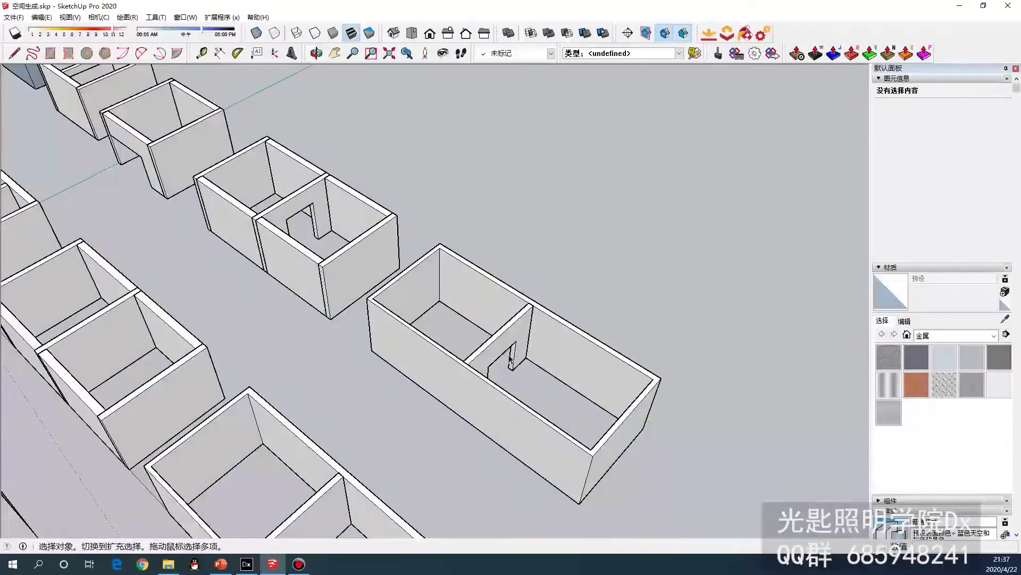
pyautogui.scroll(-4, 510, 360)
pyautogui.scroll(3, 322, 226)
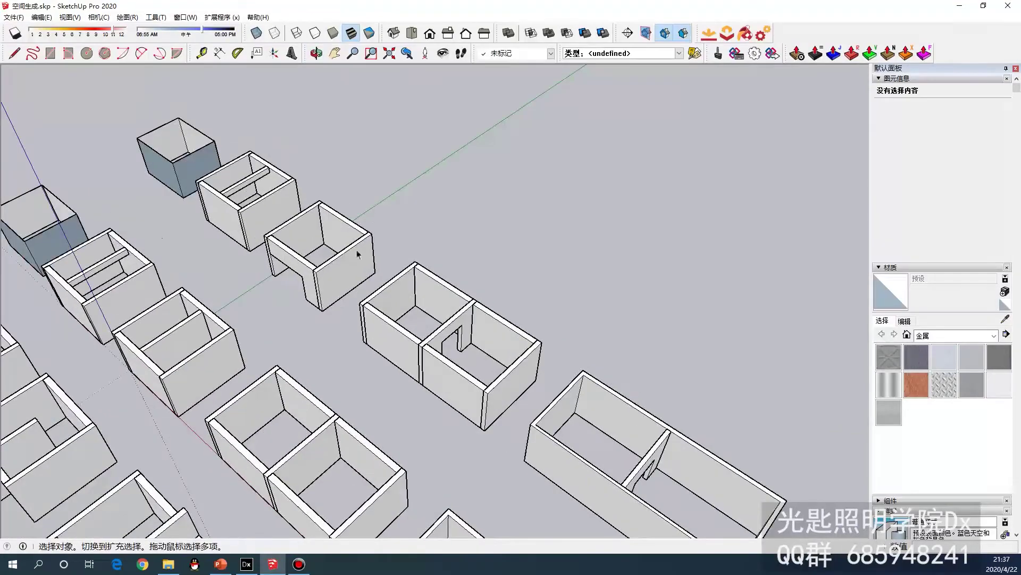
pyautogui.scroll(-5, 358, 254)
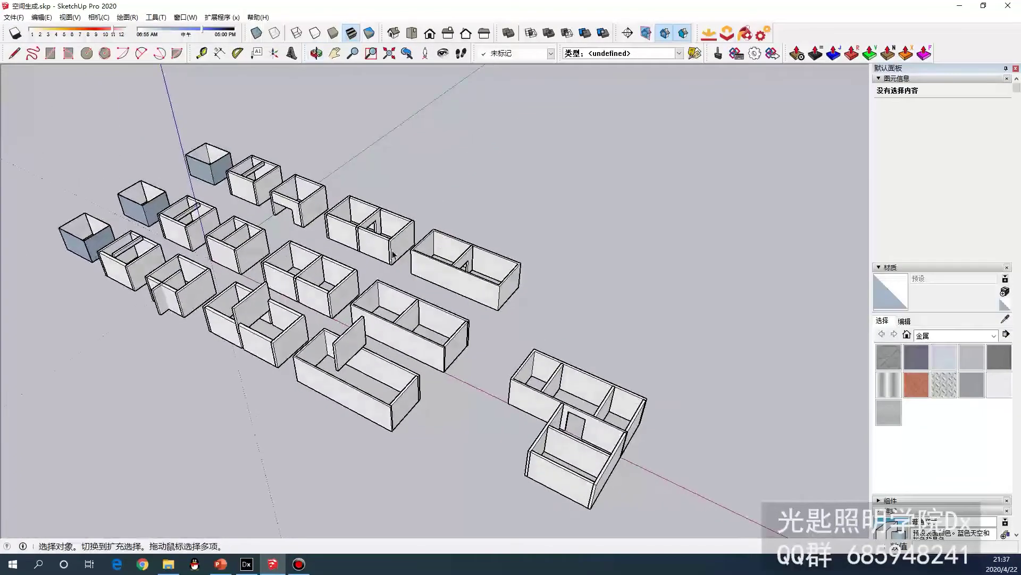
pyautogui.keyDown('shift'); pyautogui.moveTo(387, 272); pyautogui.dragTo(417, 272, button='middle'); pyautogui.keyUp('shift')
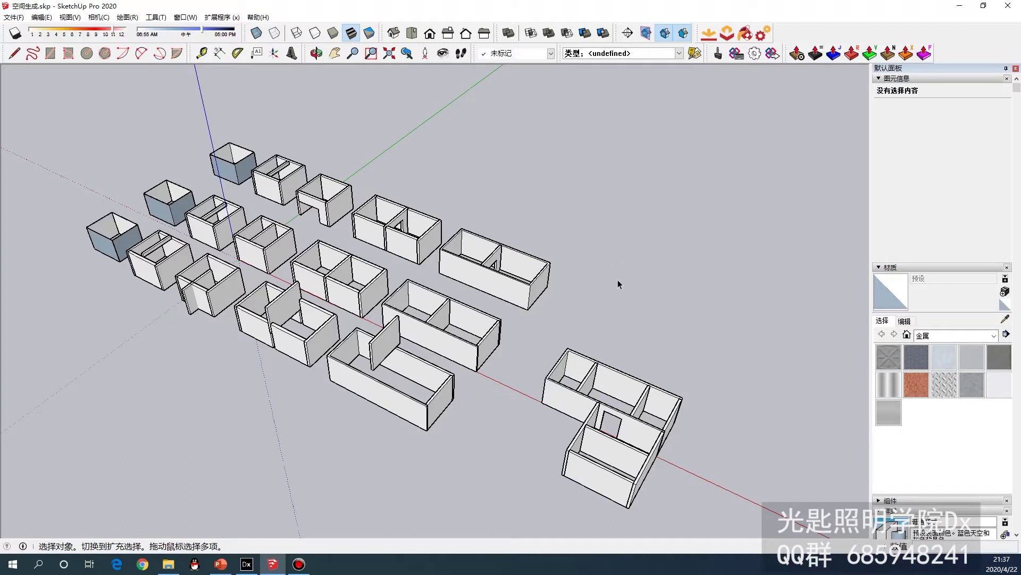
pyautogui.click(461, 266)
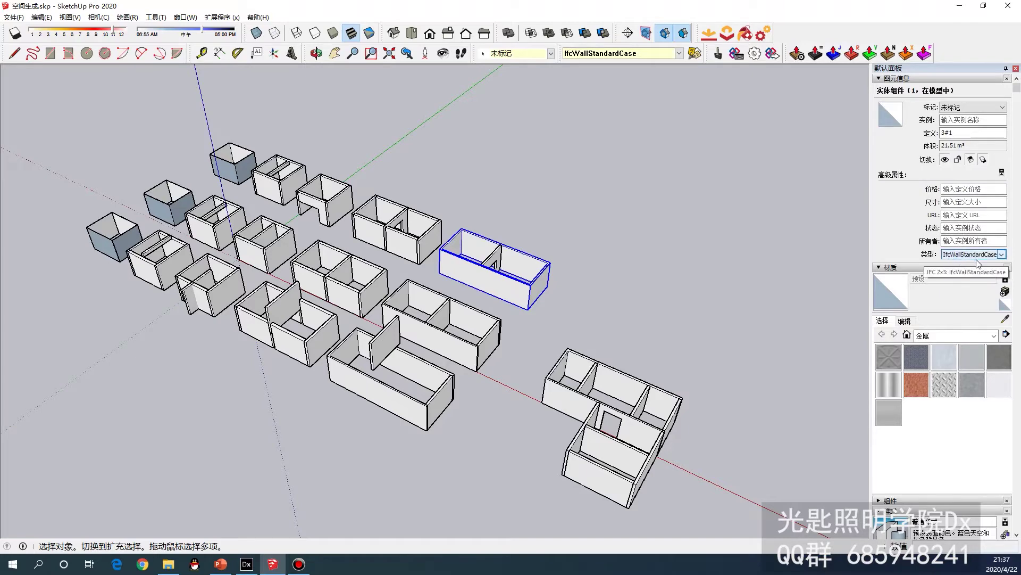
pyautogui.click(543, 193)
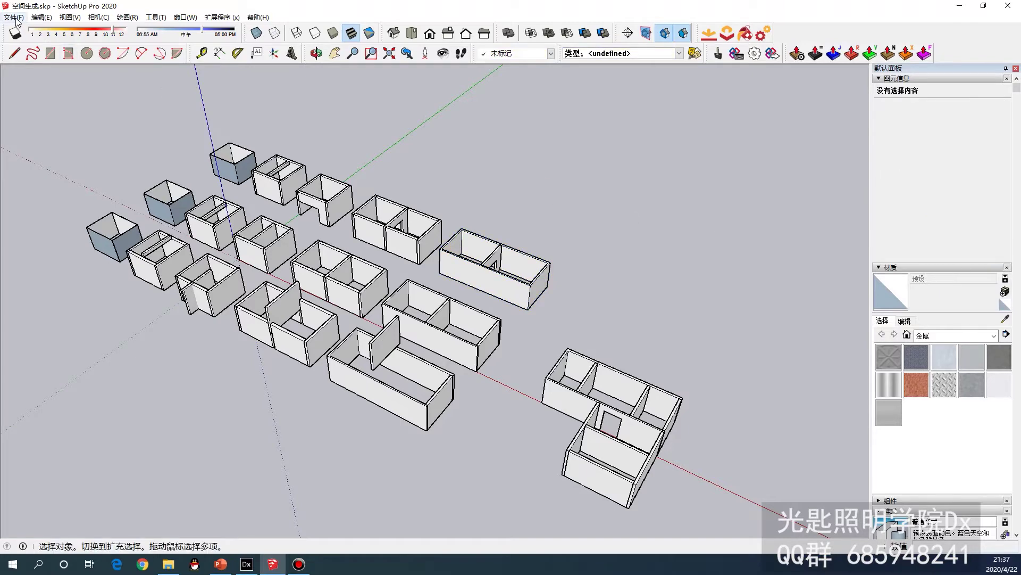
# Export the 3D model to the desktop as the IFC file 空间生成.ifc, replacing the existing file.
pyautogui.click(14, 18)
pyautogui.click(134, 195)
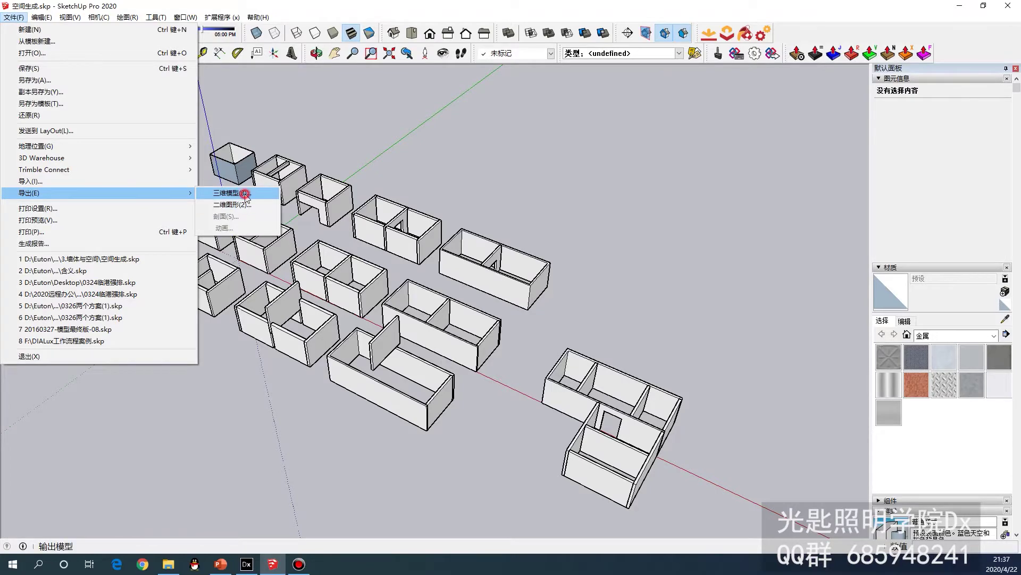
pyautogui.click(246, 194)
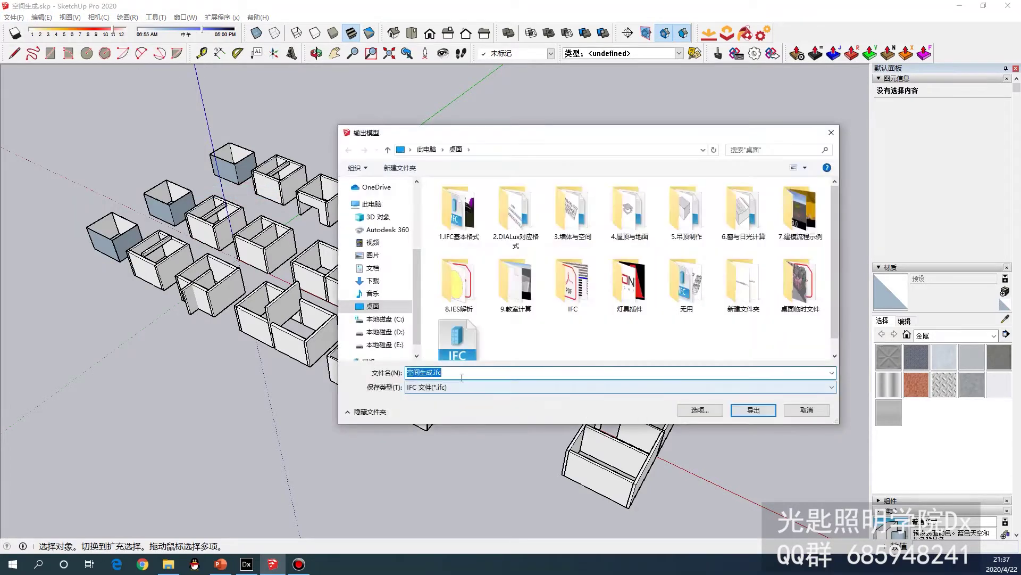
pyautogui.click(752, 410)
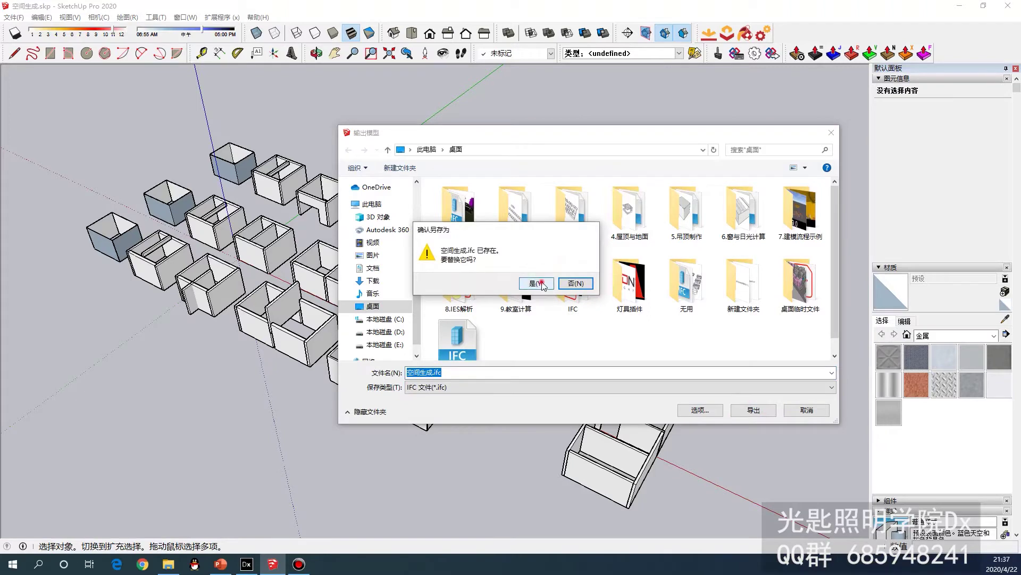
pyautogui.click(544, 282)
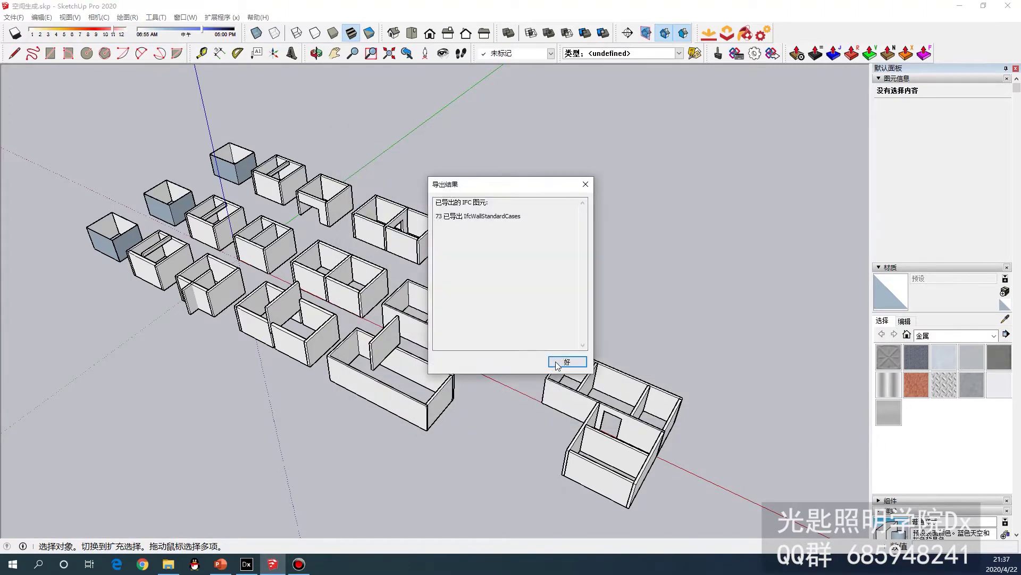
pyautogui.click(559, 361)
# Switch to DIALux evo and open 空间生成.ifc from the desktop for IFC import.
pyautogui.click(960, 5)
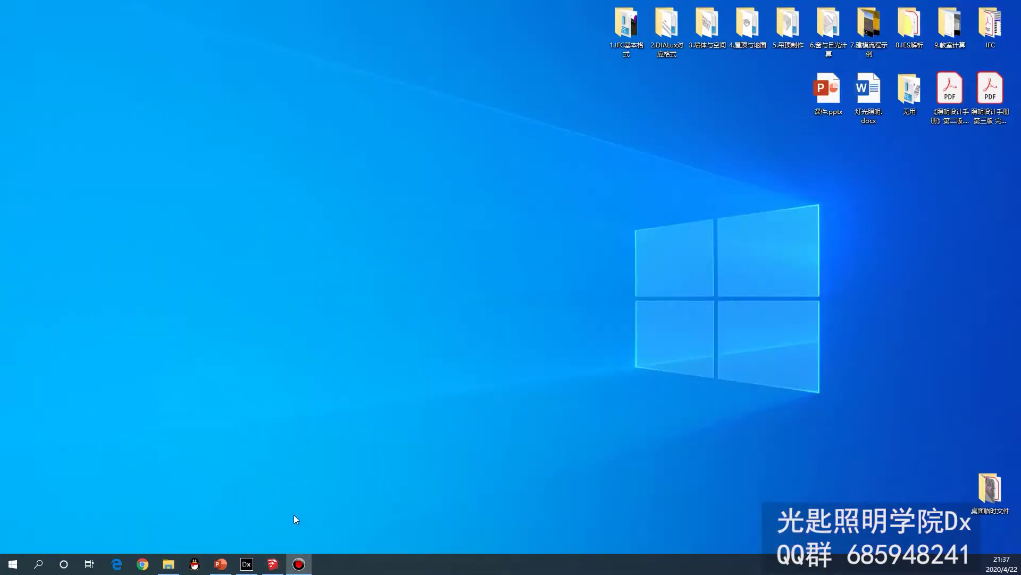
pyautogui.click(247, 564)
pyautogui.click(361, 266)
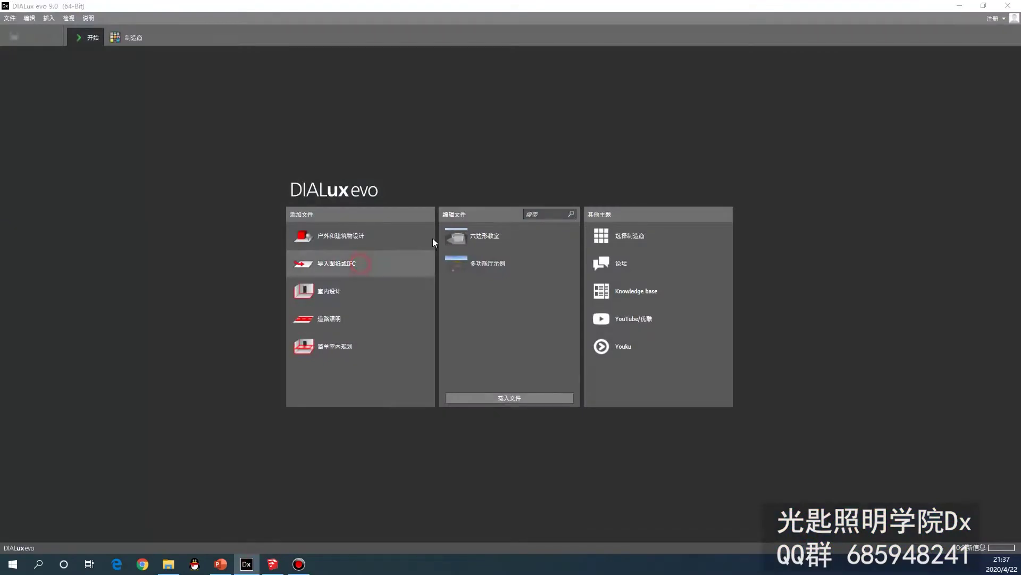
pyautogui.scroll(-1, 349, 284)
pyautogui.click(351, 290)
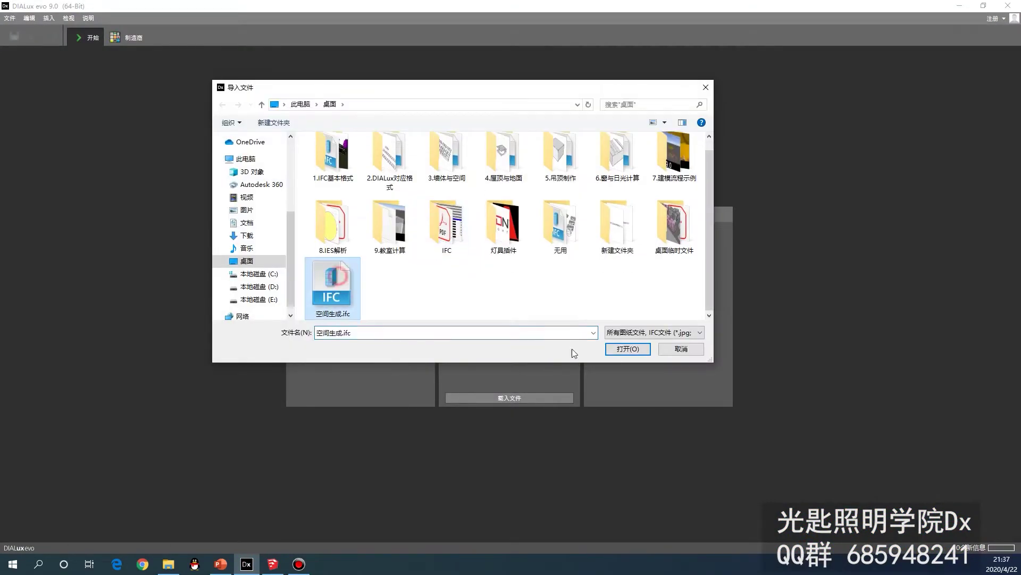
pyautogui.click(628, 348)
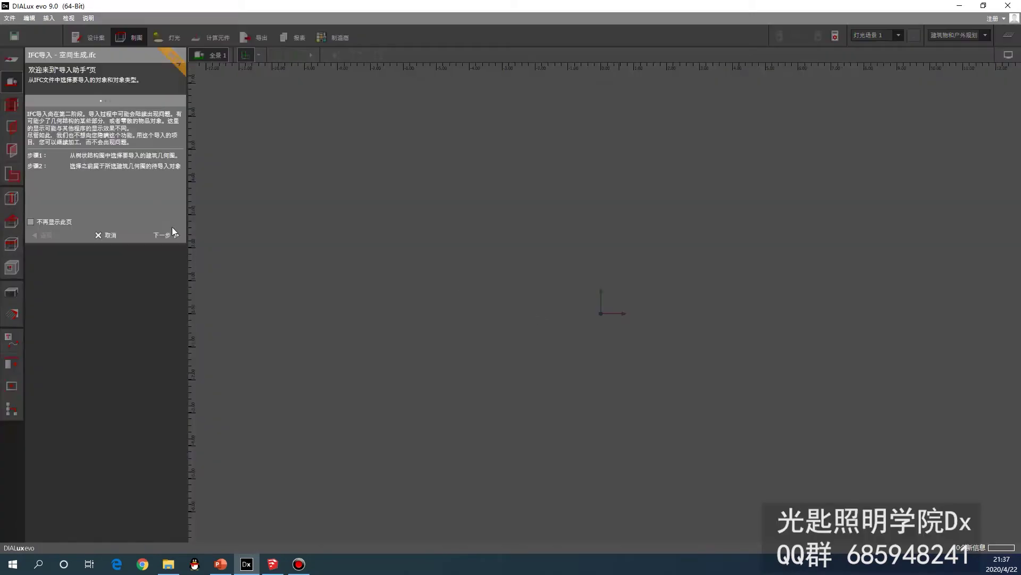
# Import the whole Default Project building geometry with standard reflectances applied.
pyautogui.click(163, 236)
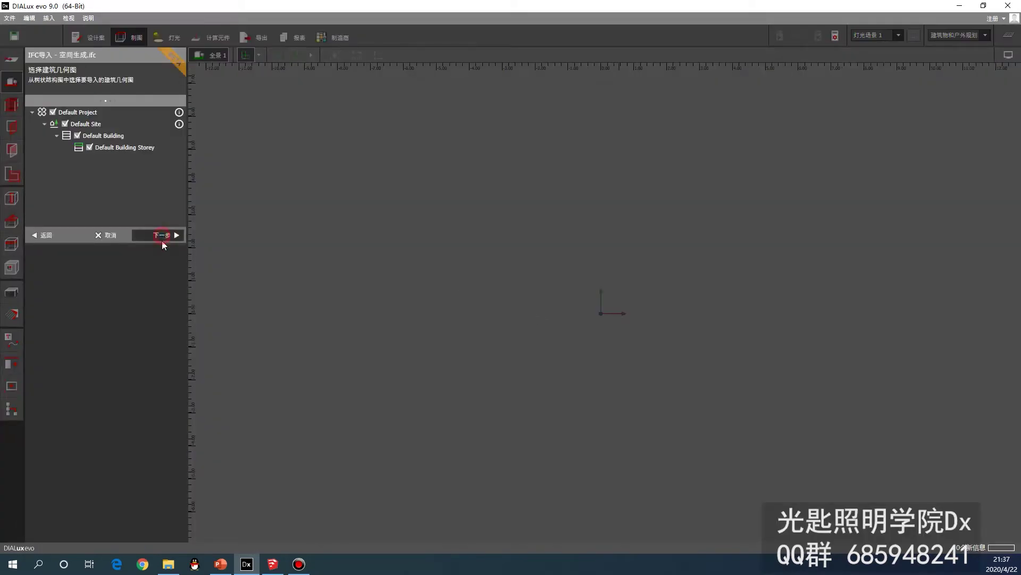
pyautogui.click(164, 235)
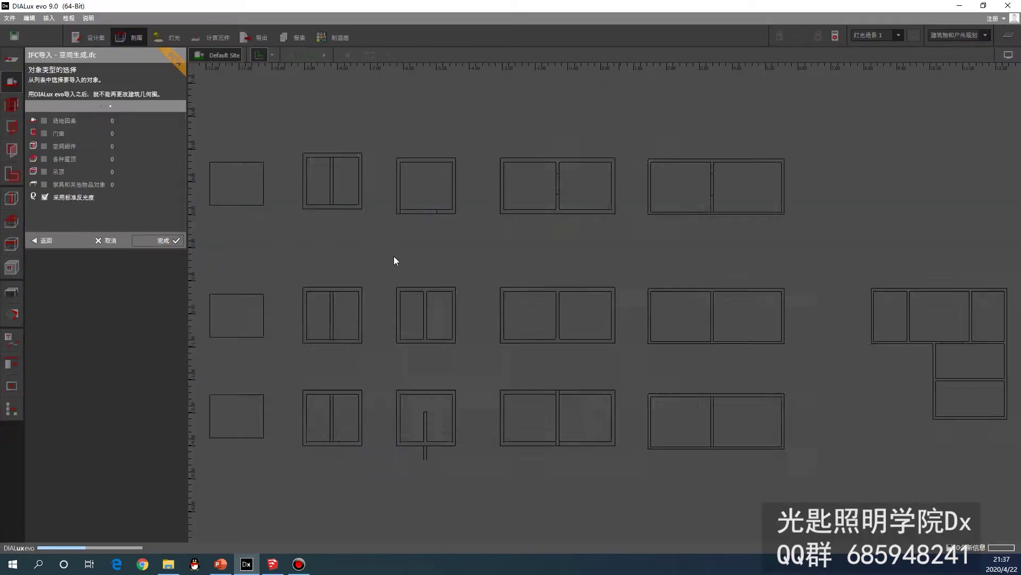
pyautogui.scroll(-1, 495, 266)
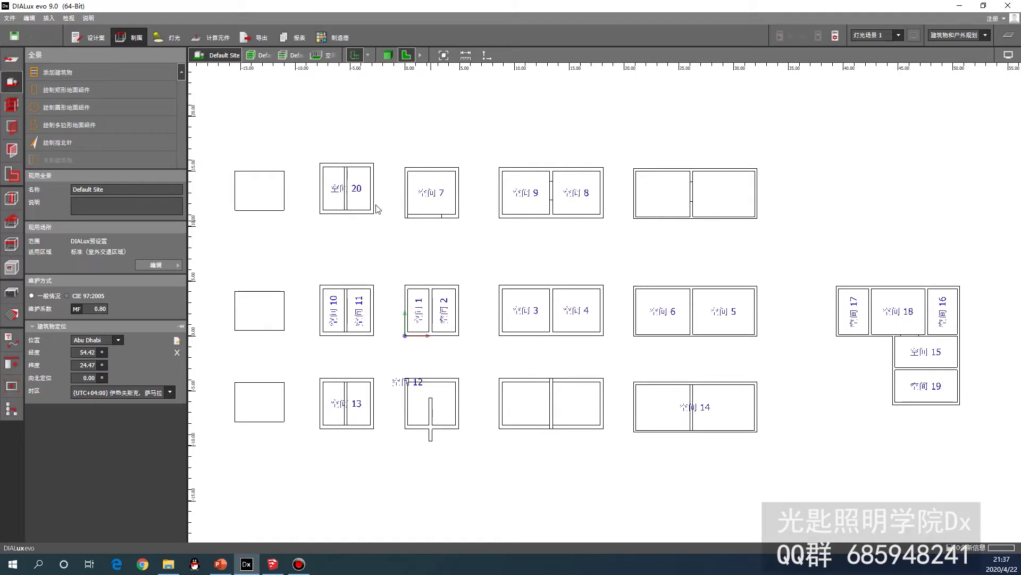
# Show the imported site in 3D and examine the thin-walled boxes and the neighbouring rooms from several angles.
pyautogui.click(388, 55)
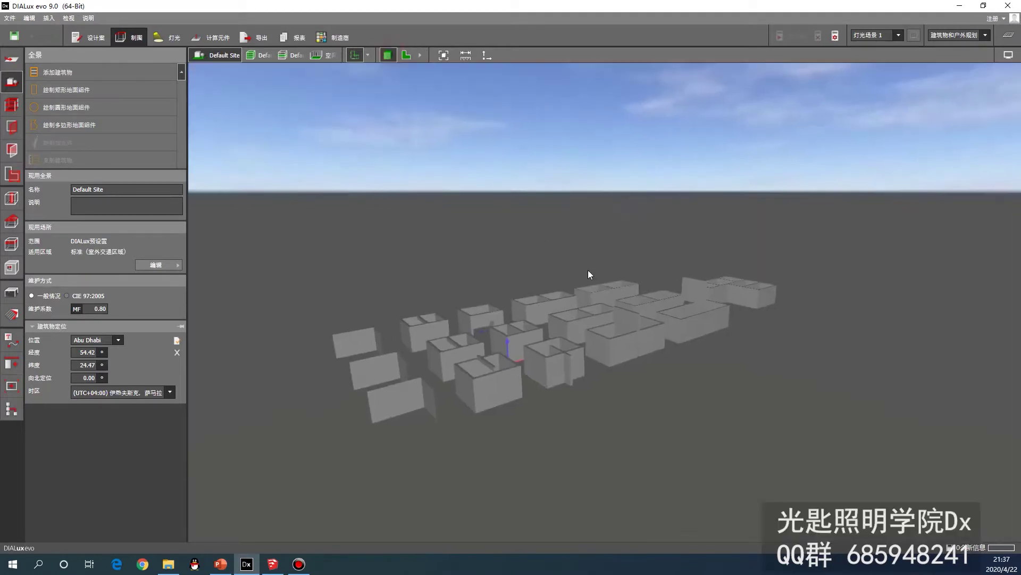
pyautogui.moveTo(588, 270); pyautogui.dragTo(485, 321)
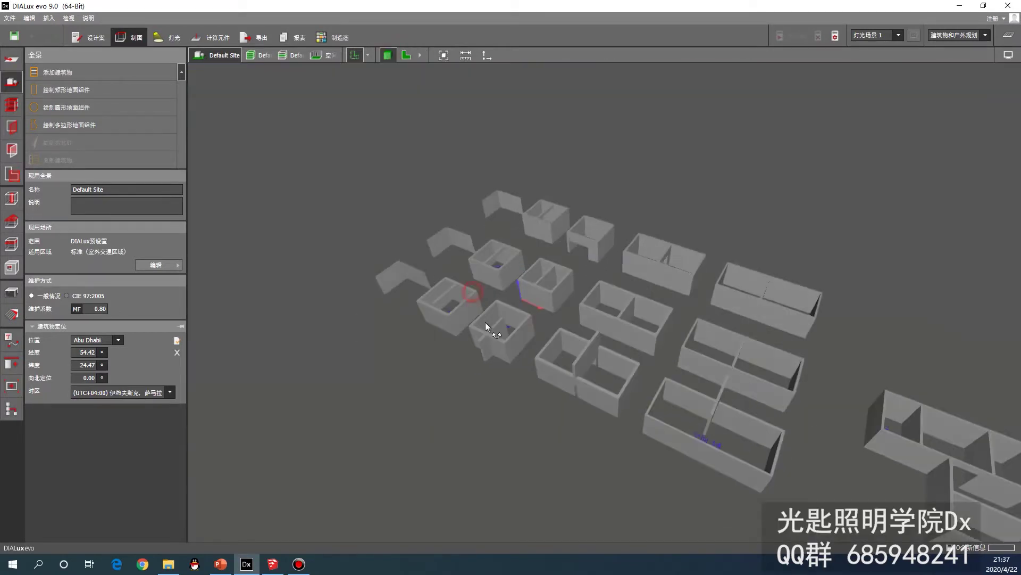
pyautogui.scroll(6, 411, 291)
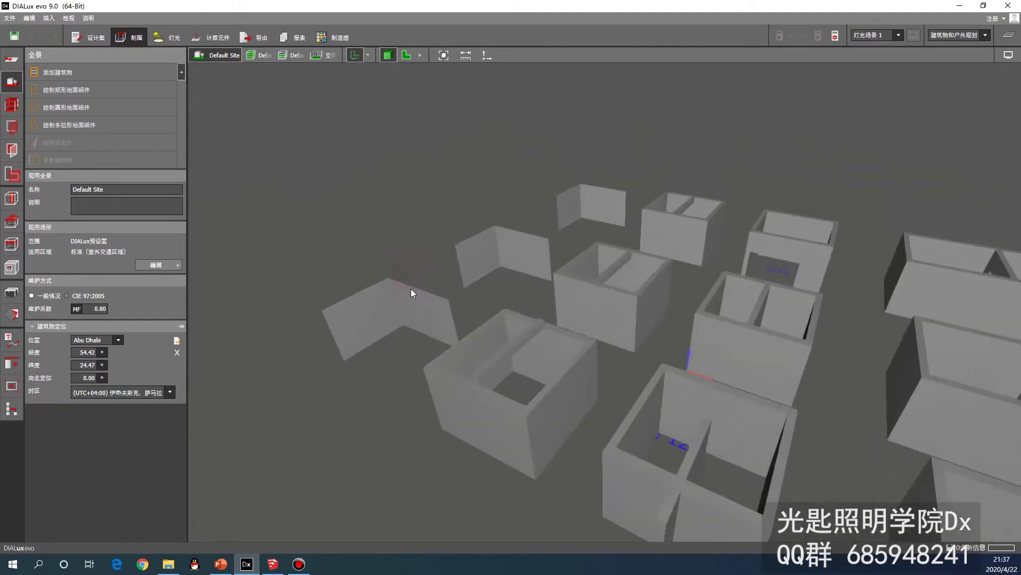
pyautogui.moveTo(411, 289); pyautogui.dragTo(494, 262, button='middle')
pyautogui.moveTo(440, 280); pyautogui.dragTo(533, 296)
pyautogui.scroll(3, 583, 366)
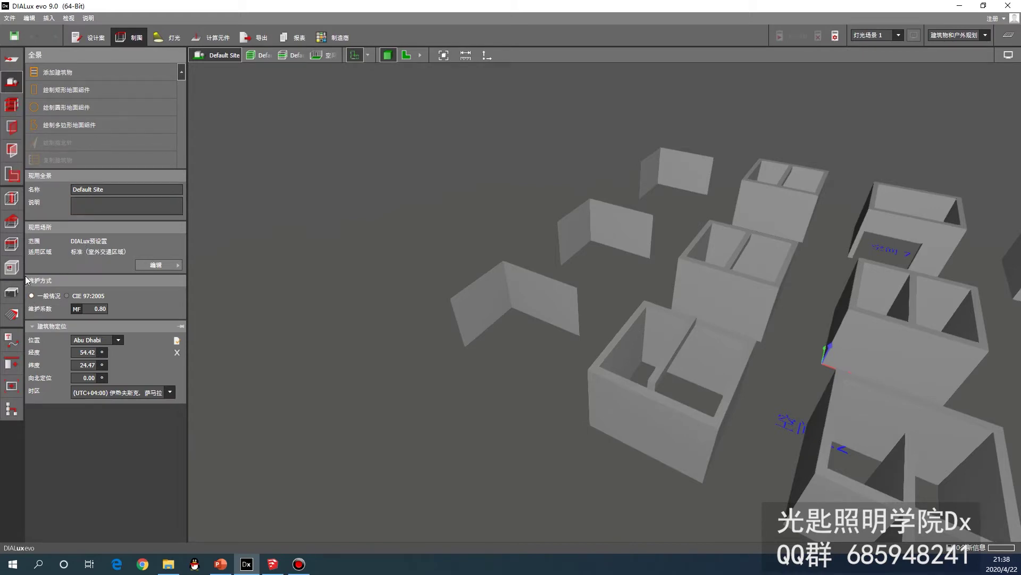
pyautogui.scroll(-3, 505, 321)
pyautogui.moveTo(551, 311); pyautogui.dragTo(465, 295, button='right')
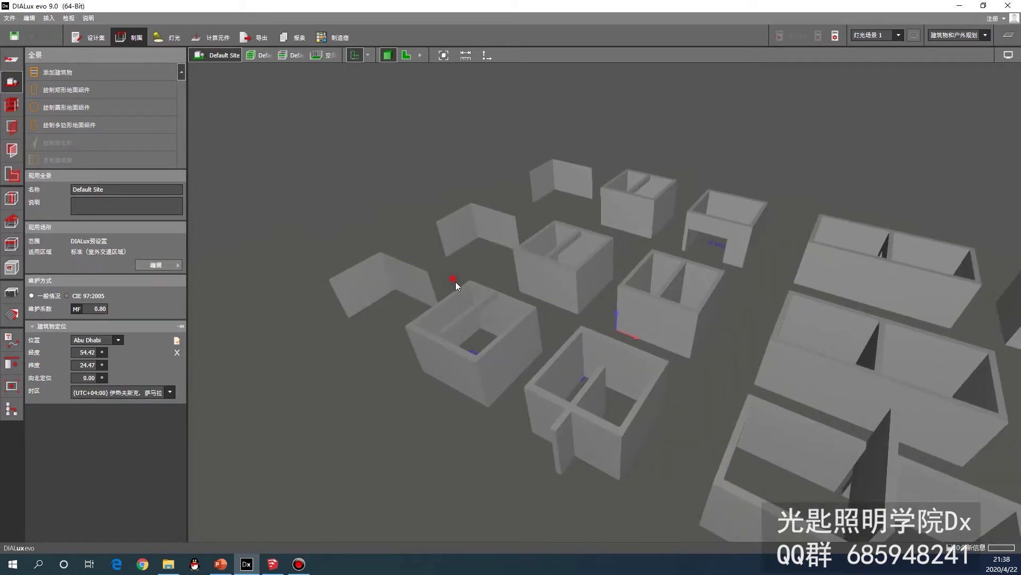
pyautogui.moveTo(455, 282); pyautogui.dragTo(459, 296, button='middle')
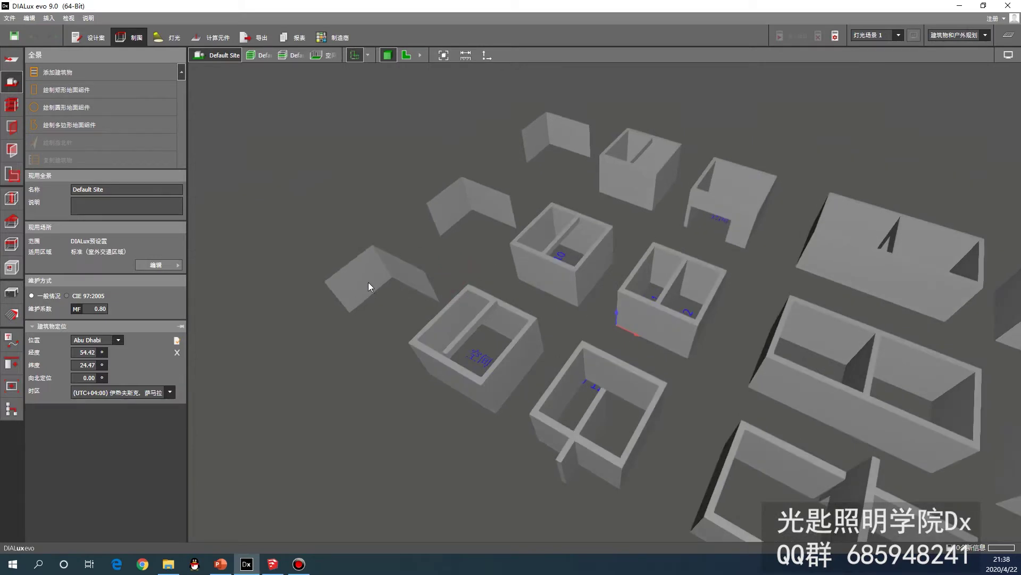
pyautogui.scroll(2, 369, 283)
pyautogui.moveTo(371, 278); pyautogui.dragTo(410, 280, button='right')
pyautogui.moveTo(410, 280); pyautogui.dragTo(461, 260, button='middle')
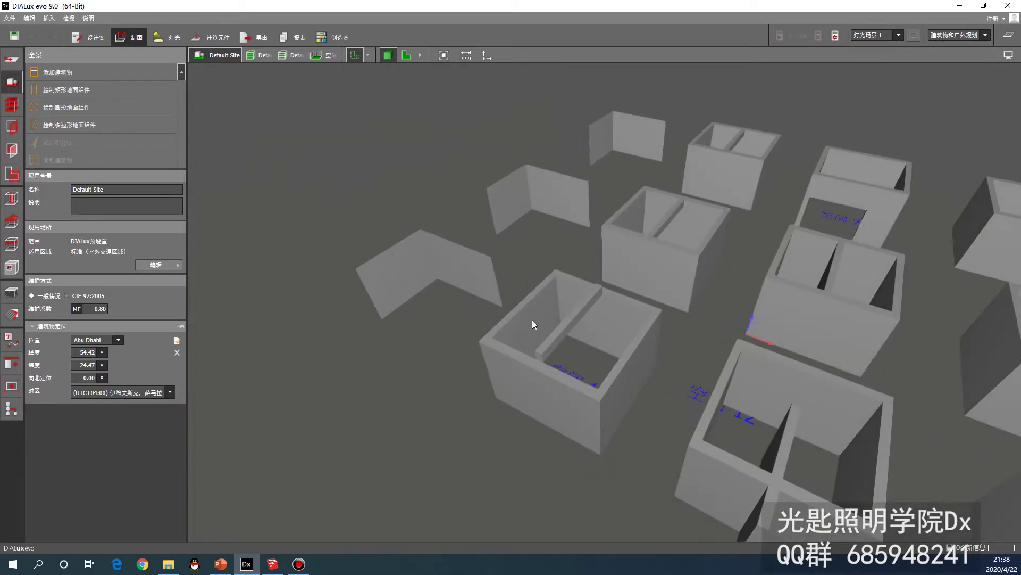
pyautogui.moveTo(396, 295); pyautogui.dragTo(442, 296, button='middle')
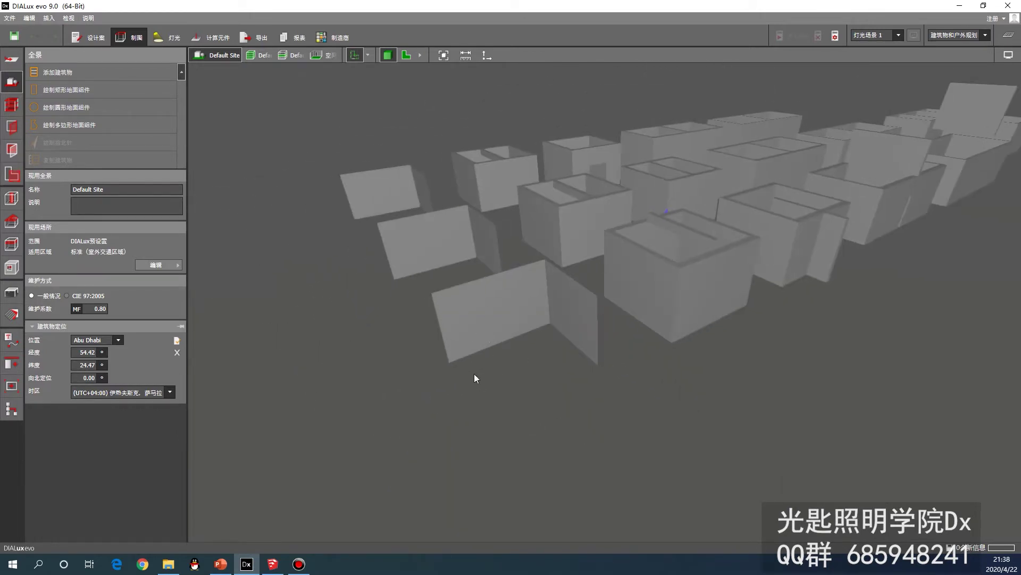
pyautogui.moveTo(535, 347); pyautogui.dragTo(393, 475, button='middle')
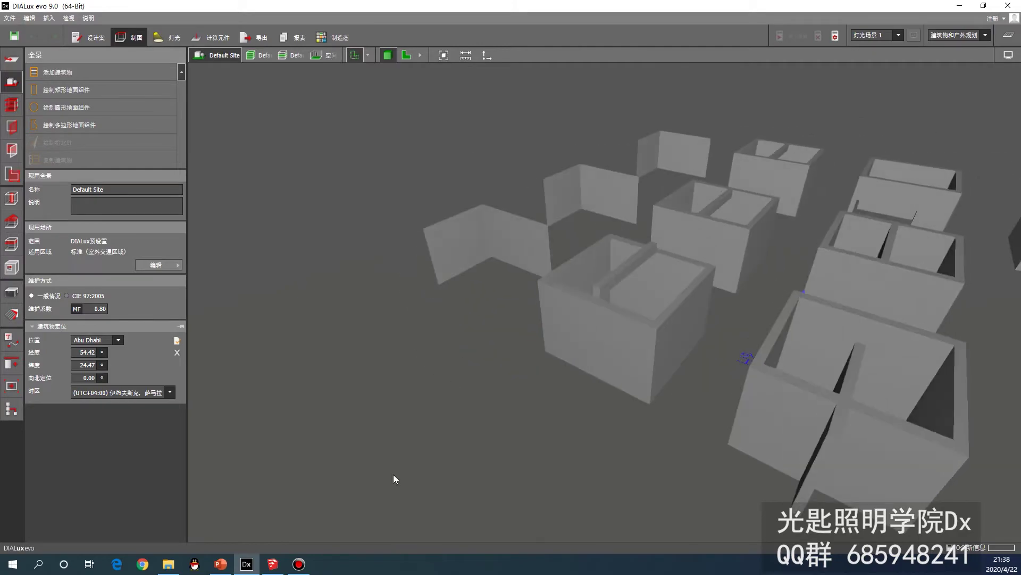
# Switch back to SketchUp and examine the original boxes built from single faces without wall thickness.
pyautogui.click(274, 564)
pyautogui.scroll(6, 106, 228)
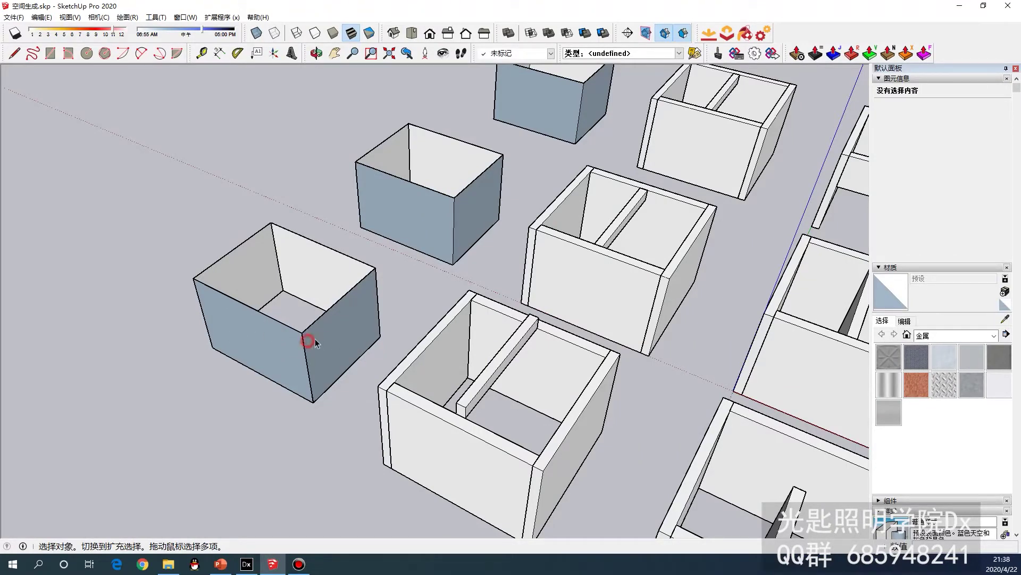
pyautogui.moveTo(266, 370); pyautogui.dragTo(278, 357, button='middle')
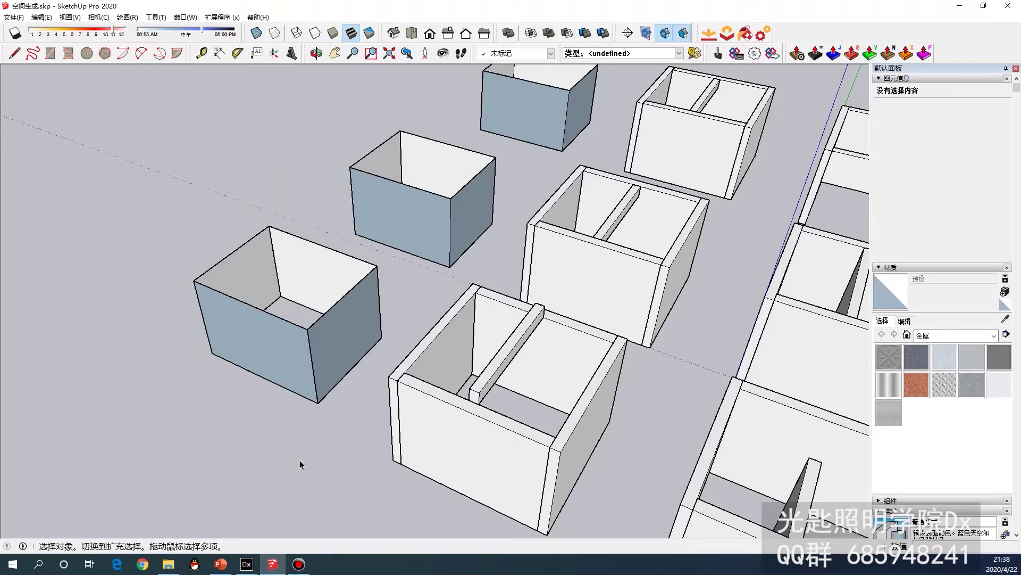
# Return to DIALux evo, review the imported rooms in 3D, and display the site's floor plan.
pyautogui.click(250, 565)
pyautogui.moveTo(342, 404)
pyautogui.mouseDown()
pyautogui.moveTo(561, 279)
pyautogui.moveTo(730, 303)
pyautogui.moveTo(815, 301)
pyautogui.mouseUp()
pyautogui.moveTo(815, 298); pyautogui.dragTo(654, 300, button='right')
pyautogui.scroll(-2, 654, 300)
pyautogui.moveTo(654, 300); pyautogui.dragTo(373, 298, button='middle')
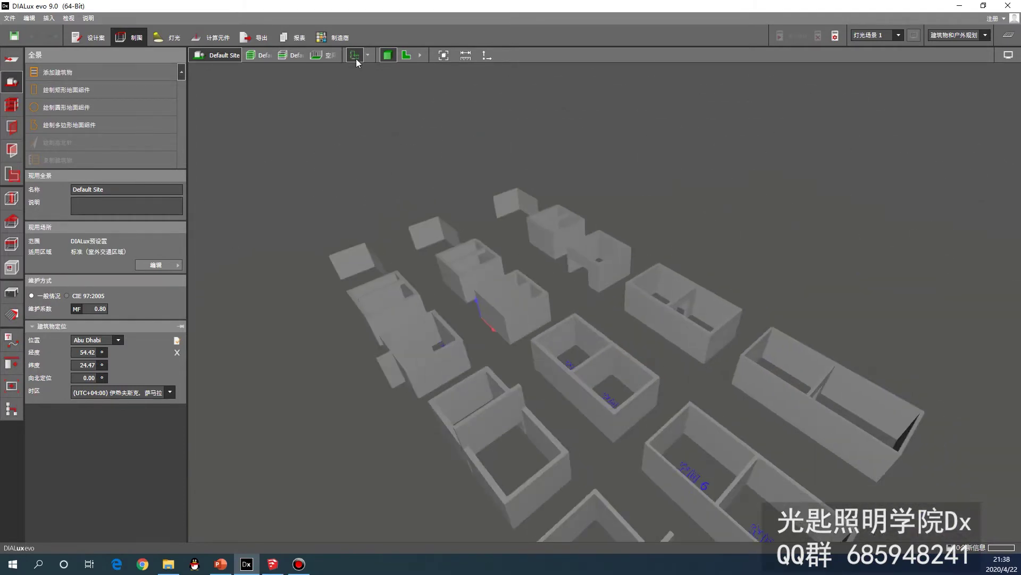
pyautogui.click(407, 55)
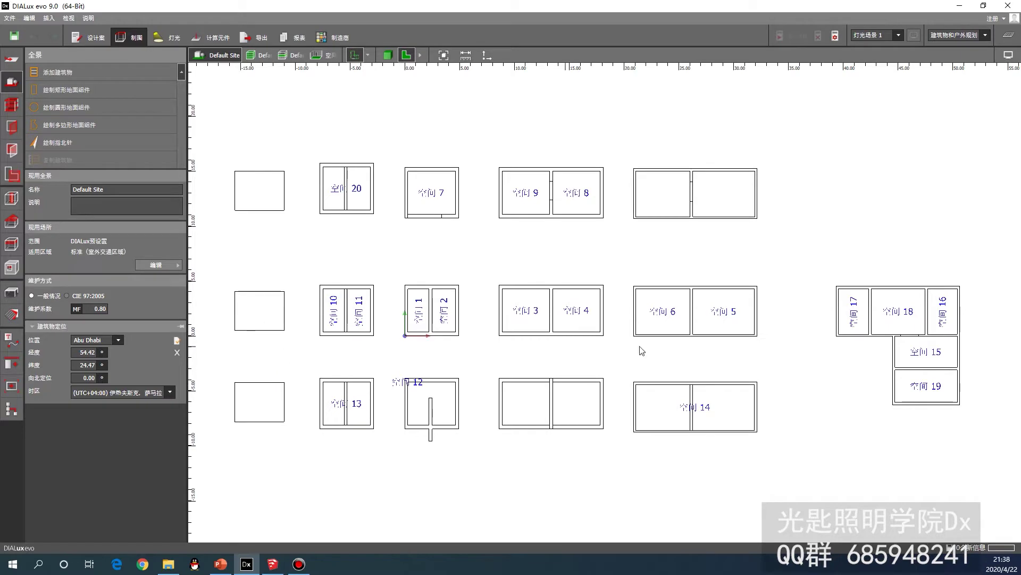
# Look over the site's floor plan, then switch to SketchUp and examine the original two-room wall models, including those with wall openings.
pyautogui.scroll(-1, 642, 351)
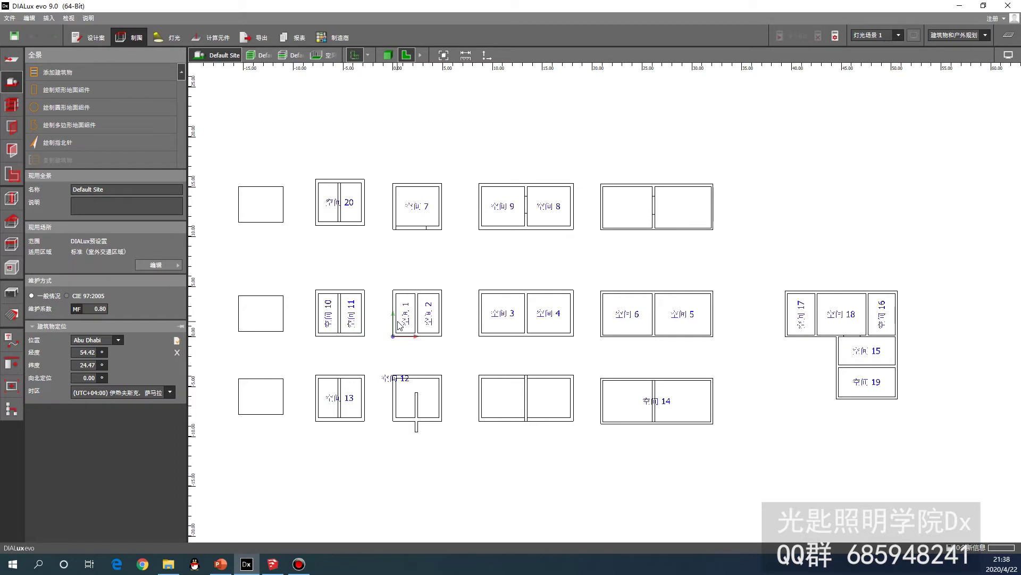
pyautogui.moveTo(564, 325); pyautogui.dragTo(486, 328, button='right')
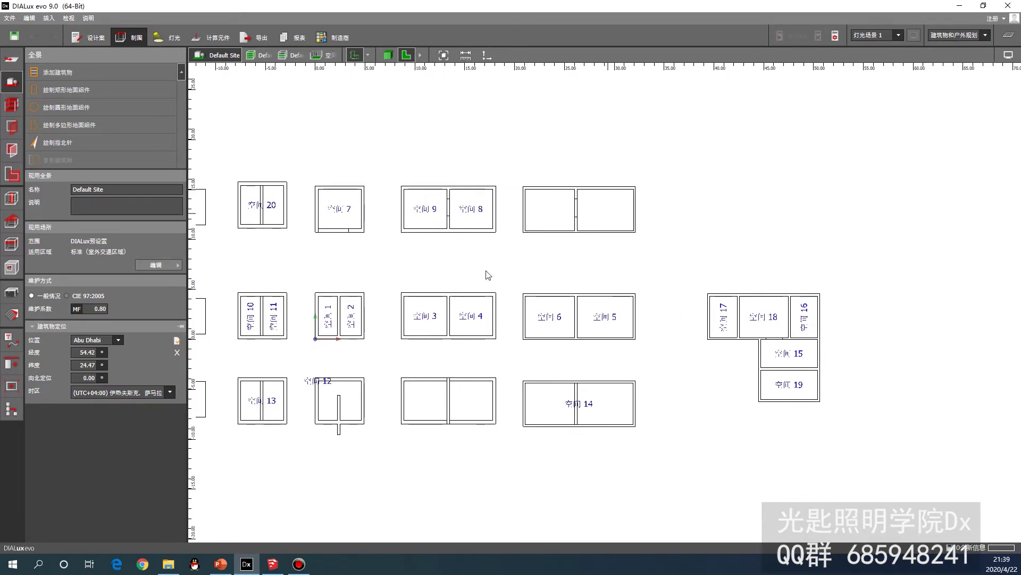
pyautogui.click(280, 566)
pyautogui.scroll(-5, 558, 272)
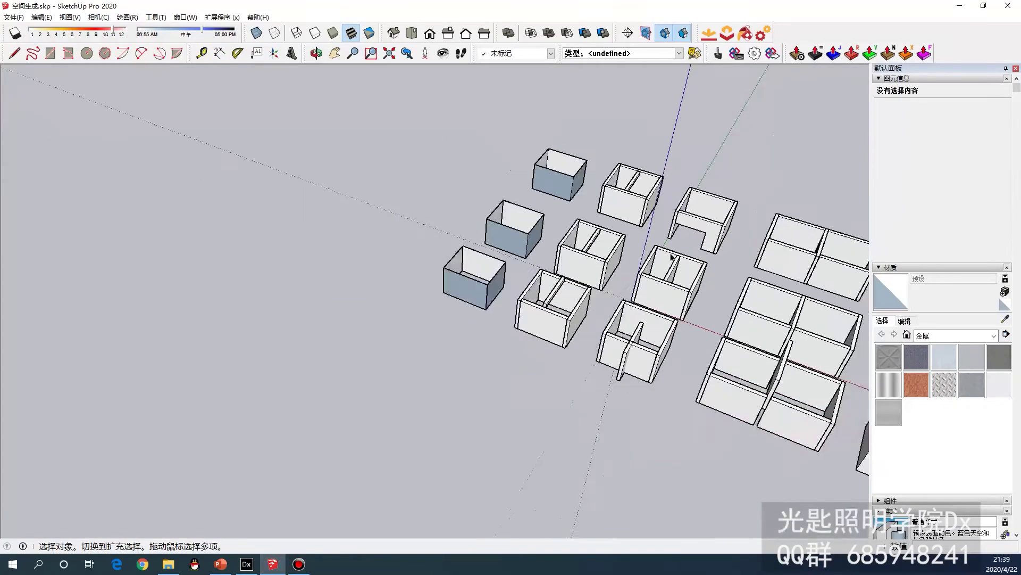
pyautogui.moveTo(672, 257); pyautogui.dragTo(681, 266, button='middle')
pyautogui.scroll(8, 684, 270)
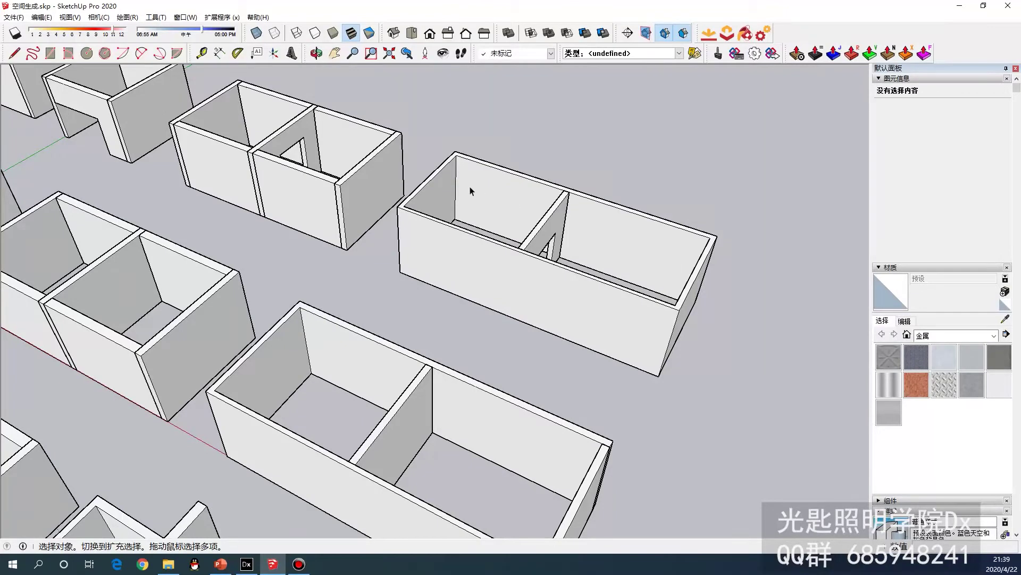
pyautogui.scroll(-3, 495, 192)
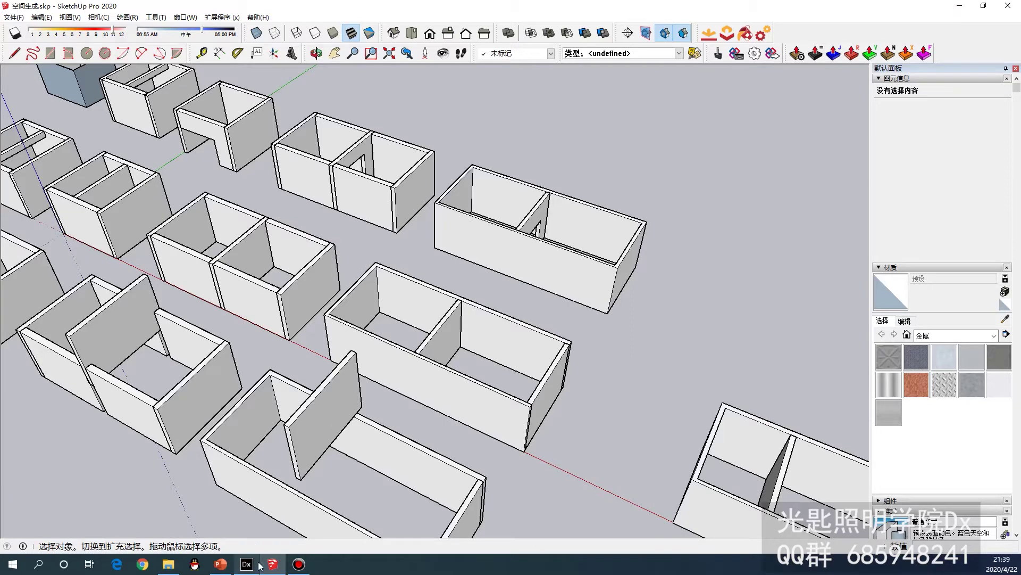
# Switch to PowerPoint, present slide 92 on the rules for walls generating spaces full screen, and end the show.
pyautogui.click(221, 564)
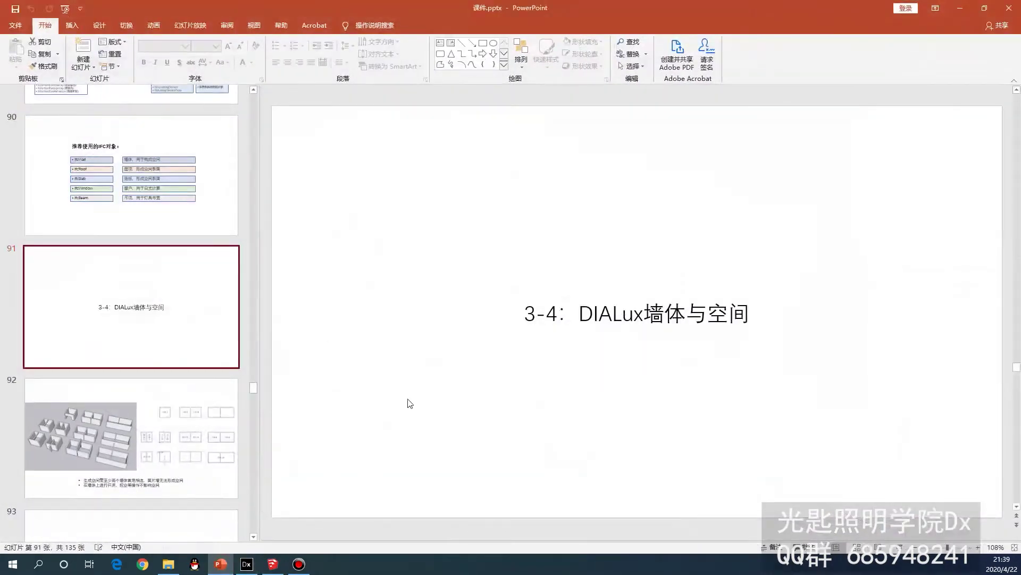
pyautogui.click(185, 402)
pyautogui.click(899, 547)
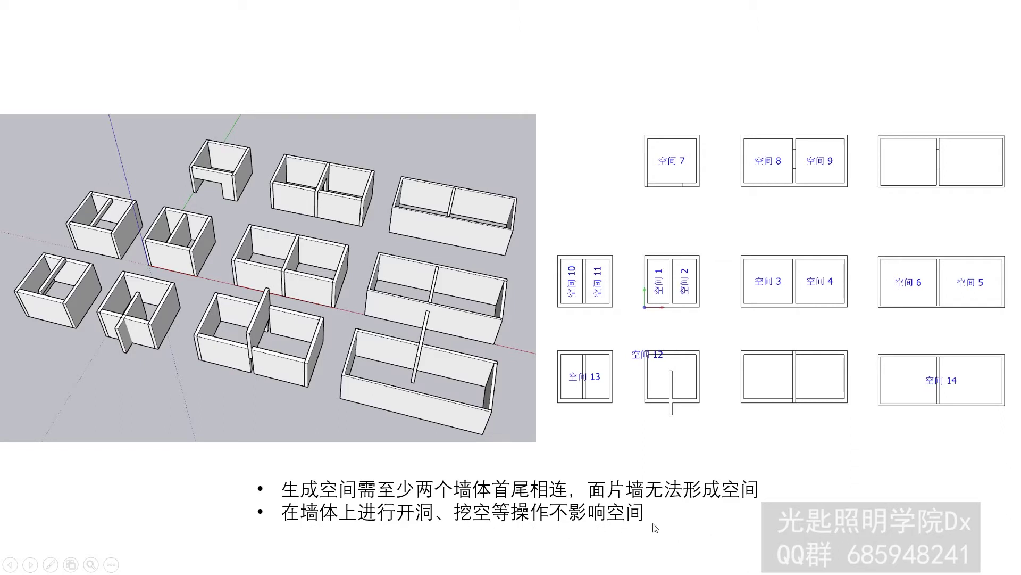
pyautogui.press('Escape')
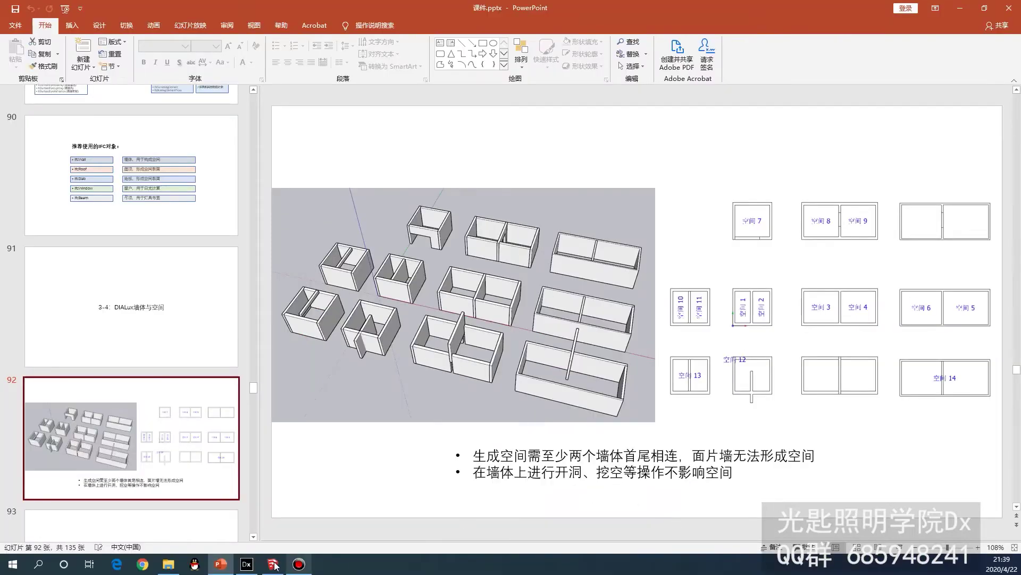
# Return to DIALux evo, show the site in 3D, and examine the opening in the partition wall between spaces 8 and 9.
pyautogui.click(247, 564)
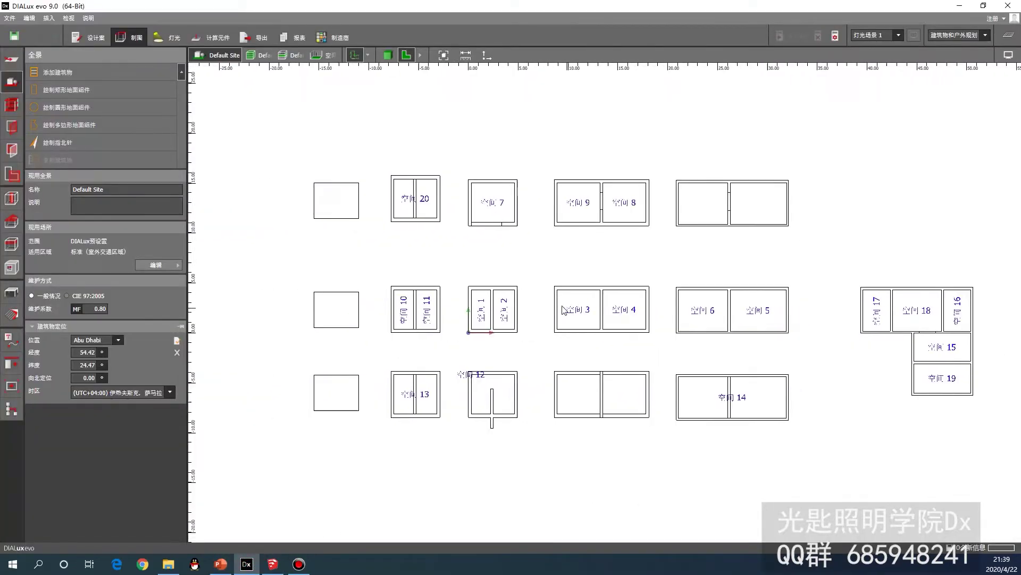
pyautogui.scroll(2, 531, 187)
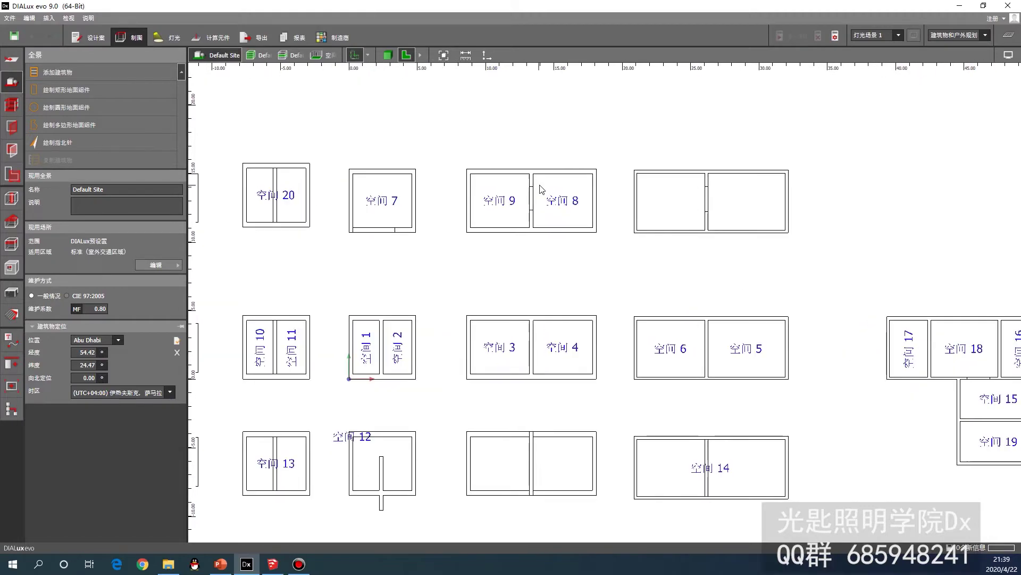
pyautogui.click(388, 55)
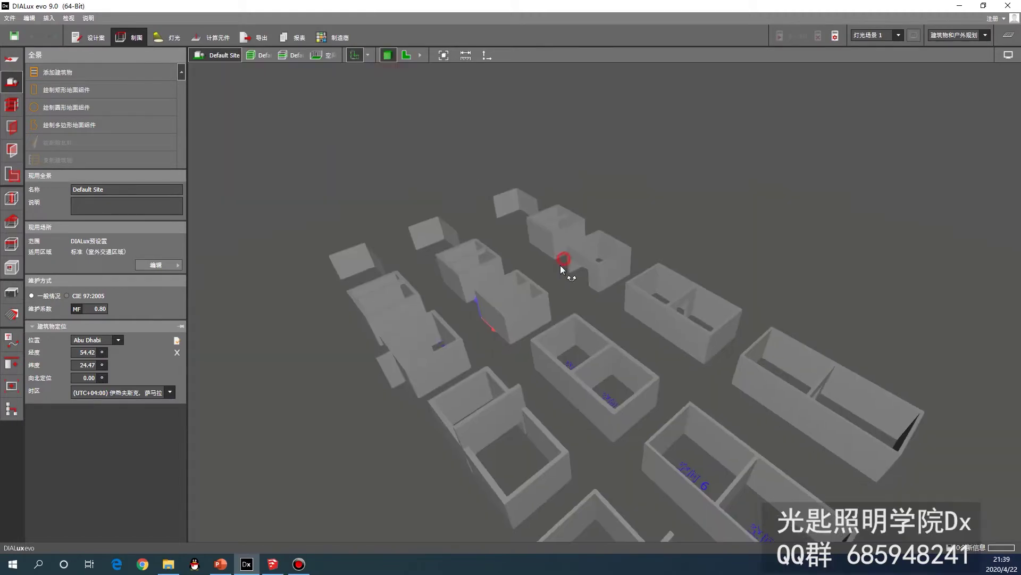
pyautogui.moveTo(720, 314); pyautogui.dragTo(467, 359, button='middle')
pyautogui.scroll(3, 403, 353)
pyautogui.moveTo(404, 354); pyautogui.dragTo(640, 333, button='middle')
pyautogui.scroll(-3, 640, 333)
pyautogui.scroll(2, 514, 331)
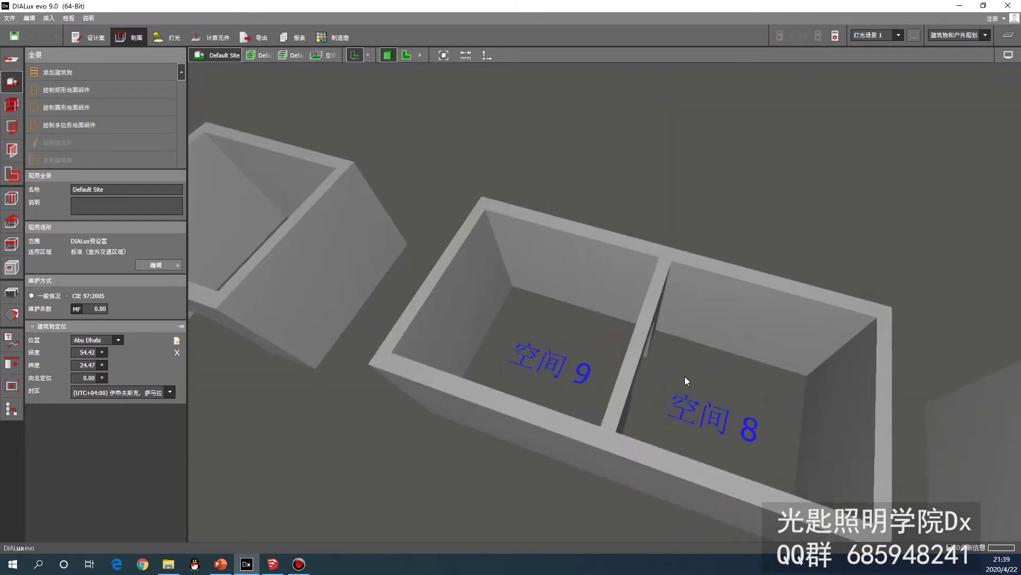
pyautogui.moveTo(685, 375); pyautogui.dragTo(490, 330, button='middle')
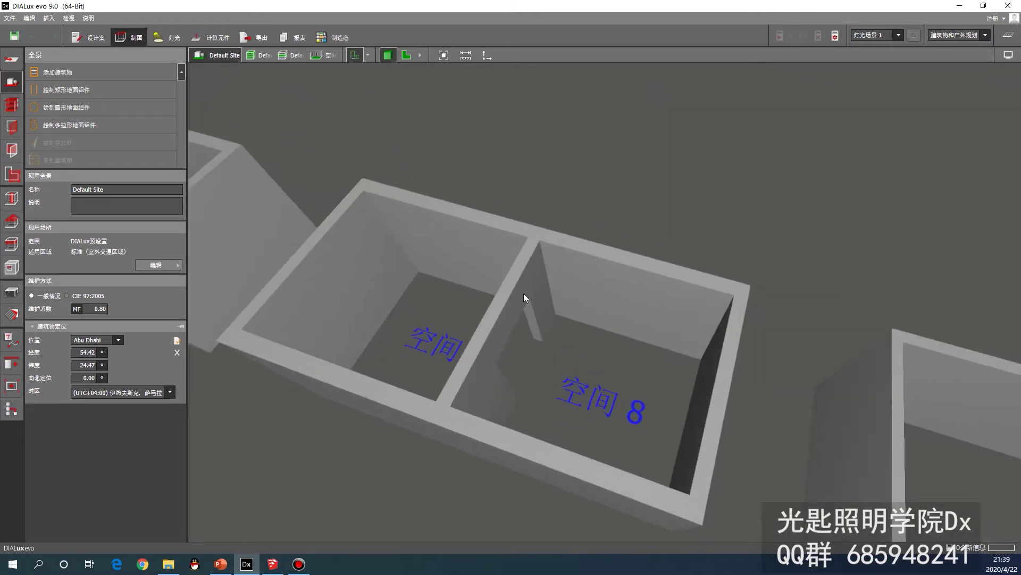
pyautogui.scroll(-3, 524, 292)
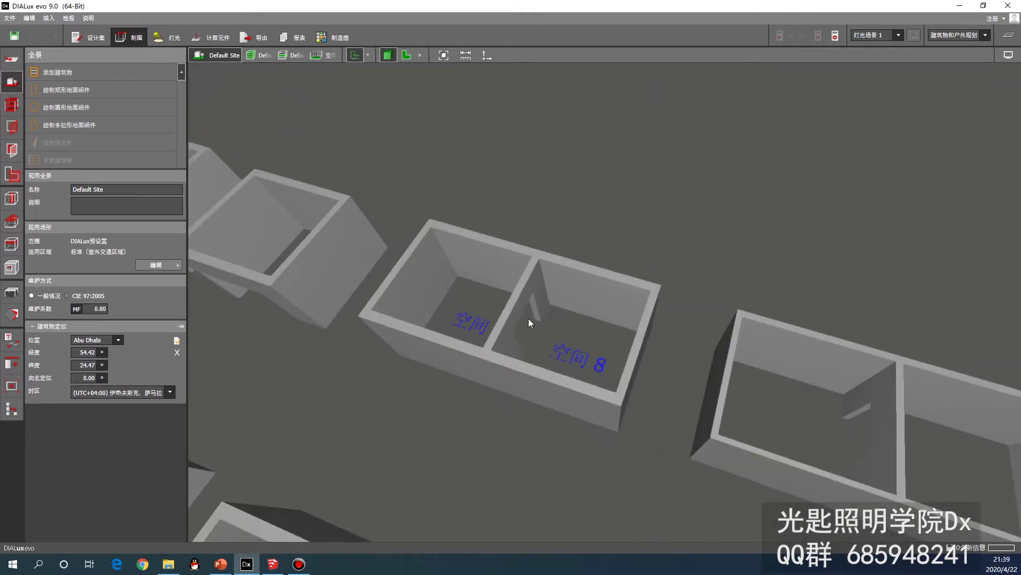
pyautogui.scroll(-5, 539, 314)
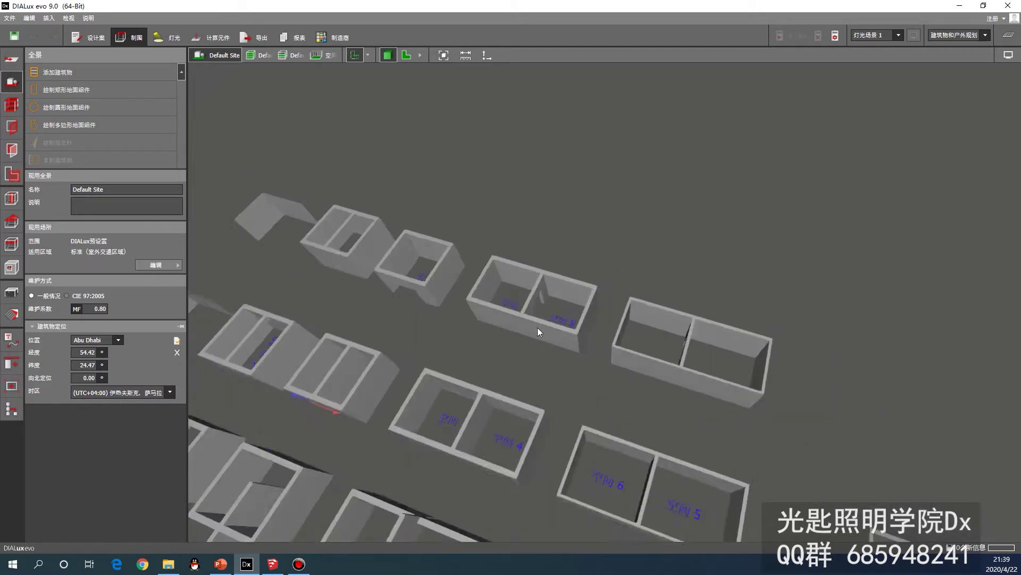
# Examine in 3D the front-row boxes whose partition wall crosses the outer walls, including space 14, from several angles.
pyautogui.scroll(7, 554, 276)
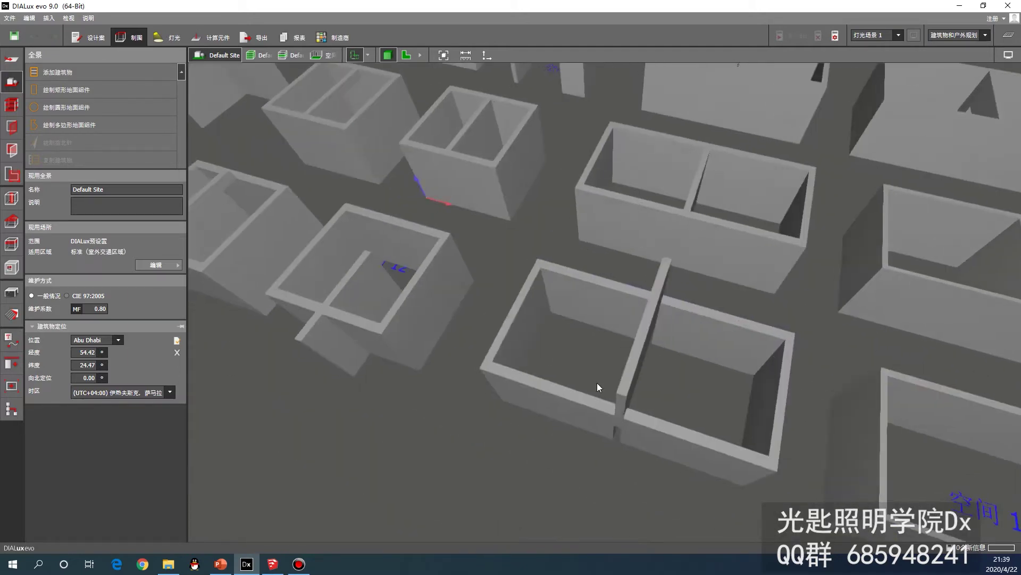
pyautogui.moveTo(597, 382); pyautogui.dragTo(655, 362, button='right')
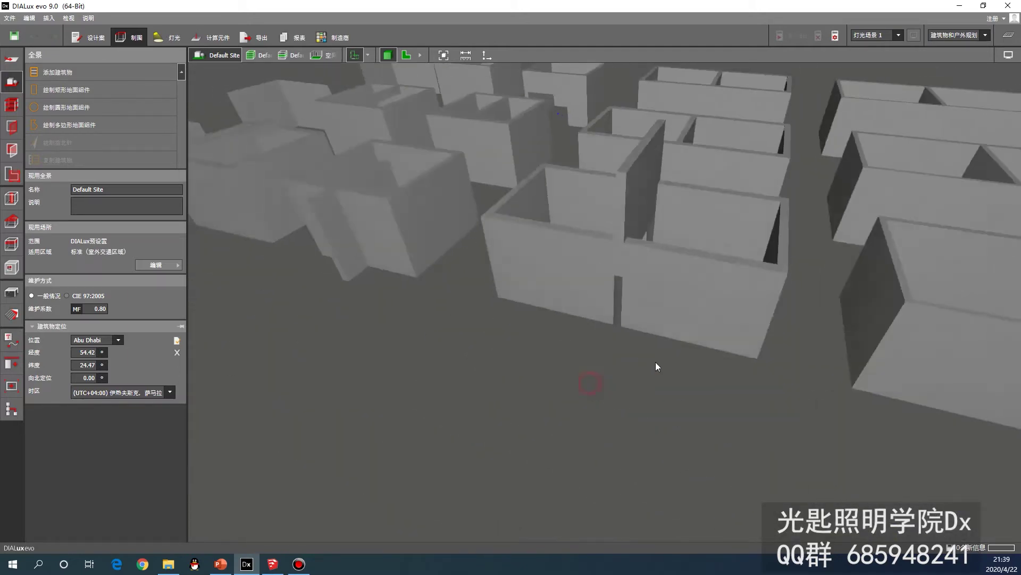
pyautogui.moveTo(655, 362); pyautogui.dragTo(555, 358, button='middle')
pyautogui.moveTo(556, 359); pyautogui.dragTo(583, 349, button='right')
pyautogui.moveTo(584, 349); pyautogui.dragTo(601, 321, button='middle')
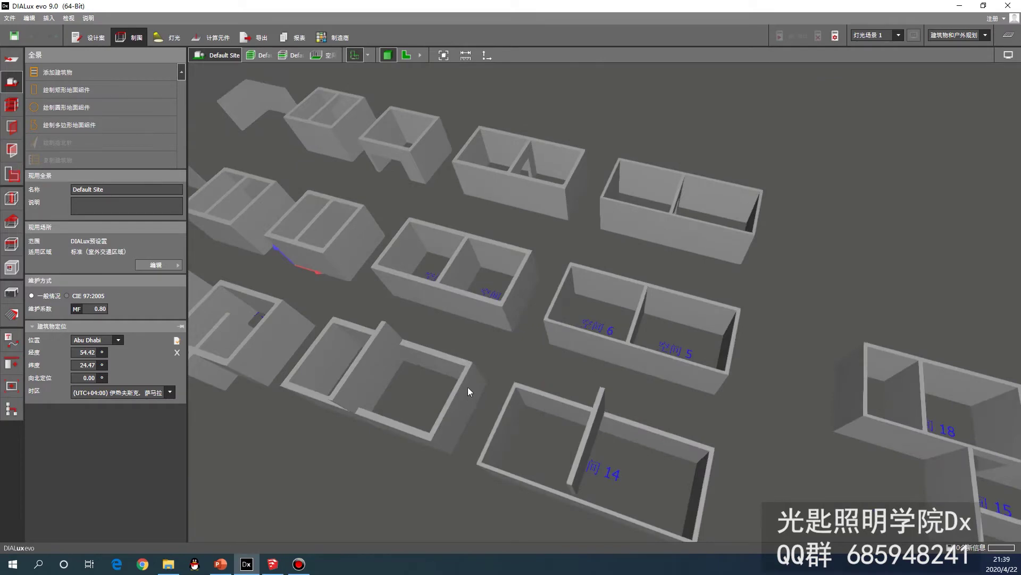
pyautogui.moveTo(468, 387); pyautogui.dragTo(546, 359, button='right')
pyautogui.moveTo(368, 334); pyautogui.dragTo(581, 376)
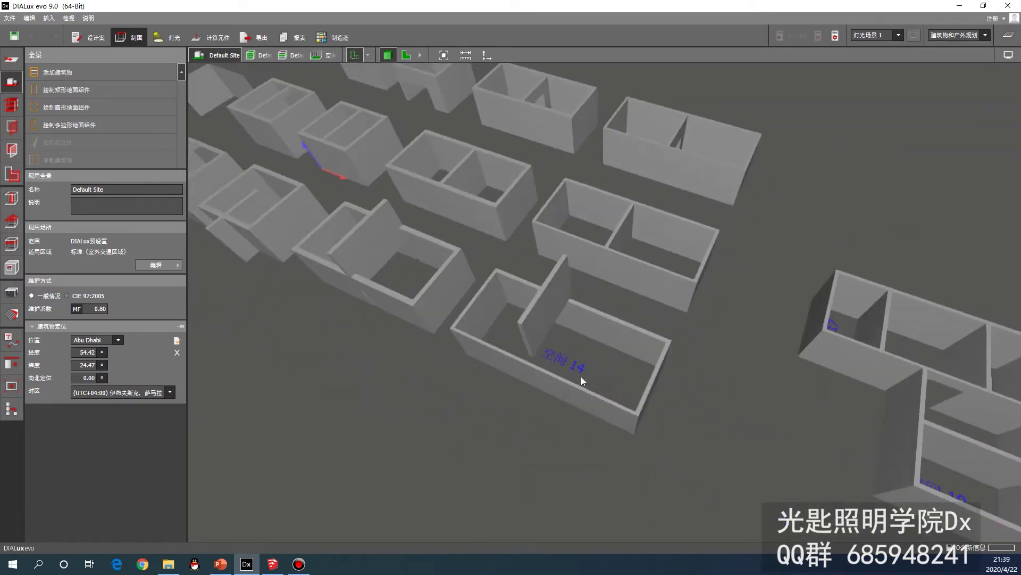
pyautogui.moveTo(517, 323); pyautogui.dragTo(531, 354)
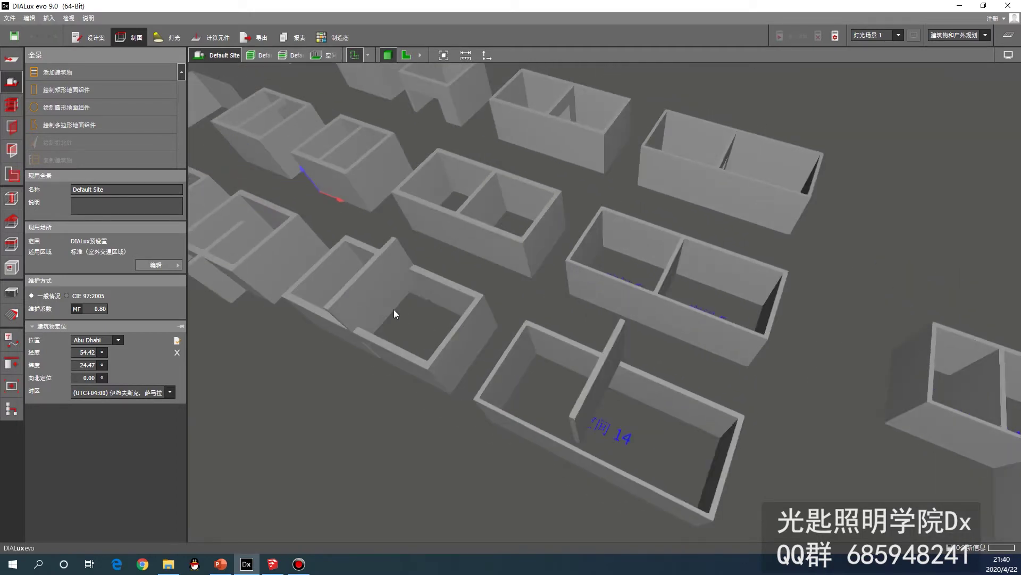
pyautogui.moveTo(394, 313); pyautogui.dragTo(648, 379)
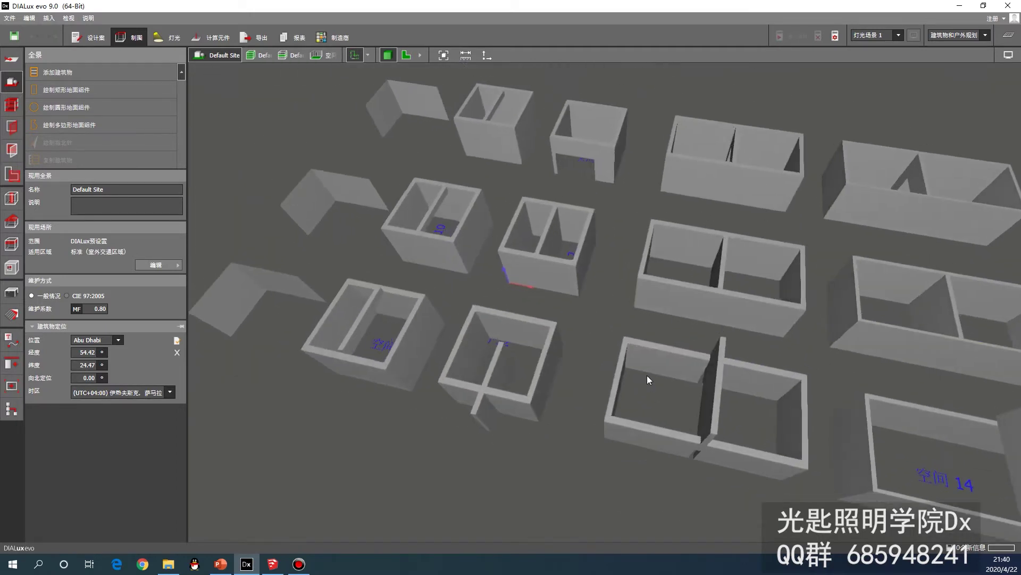
pyautogui.scroll(3, 787, 426)
pyautogui.moveTo(761, 457); pyautogui.dragTo(652, 325, button='middle')
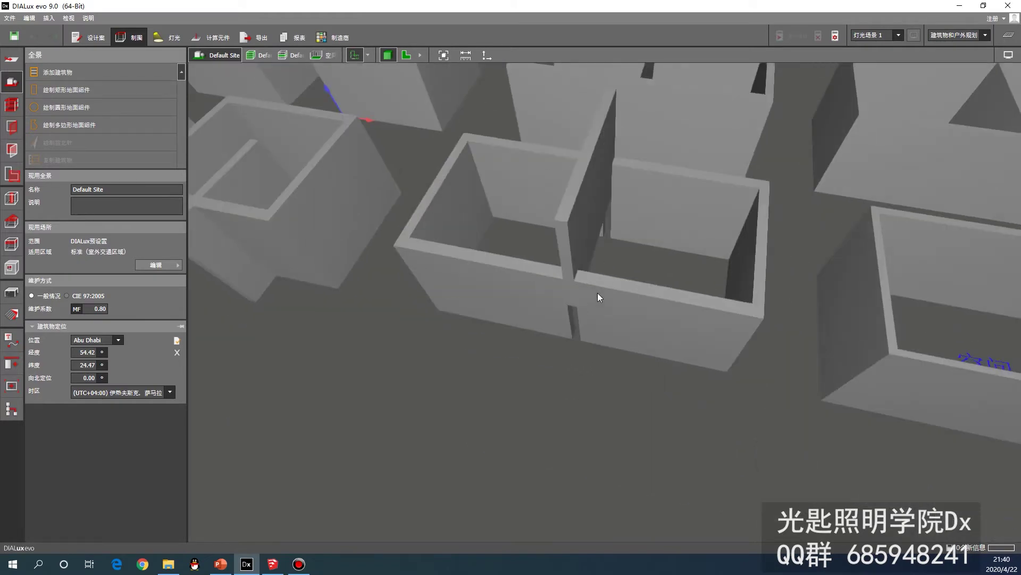
# Examine the space 12 box from above, where a free-ending partition wall passes through the outer wall.
pyautogui.scroll(-5, 613, 275)
pyautogui.moveTo(613, 280)
pyautogui.mouseDown()
pyautogui.moveTo(569, 400)
pyautogui.moveTo(566, 365)
pyautogui.moveTo(556, 368)
pyautogui.mouseUp()
pyautogui.moveTo(431, 315); pyautogui.dragTo(572, 323, button='middle')
pyautogui.scroll(4, 574, 329)
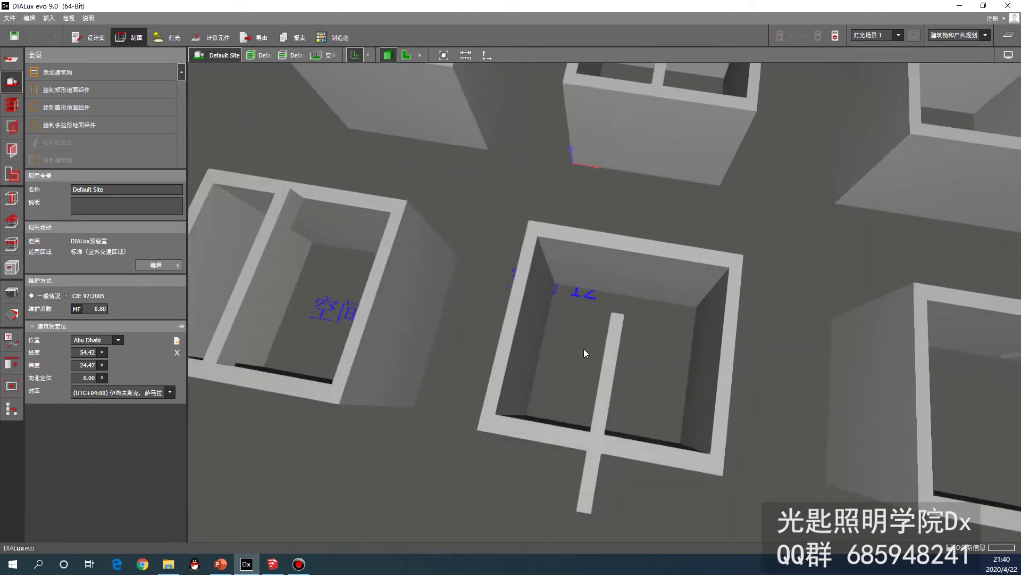
pyautogui.moveTo(583, 349); pyautogui.dragTo(615, 345)
pyautogui.scroll(-10, 615, 345)
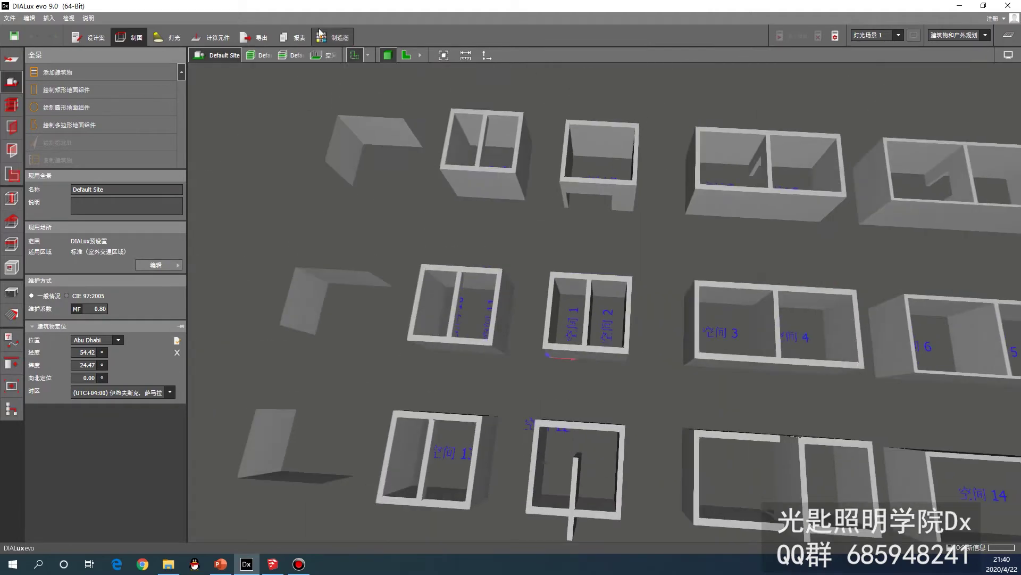
# Examine the small box divided into spaces 10 and 11, checking how its partition wall meets the outer walls.
pyautogui.moveTo(401, 76); pyautogui.dragTo(542, 263)
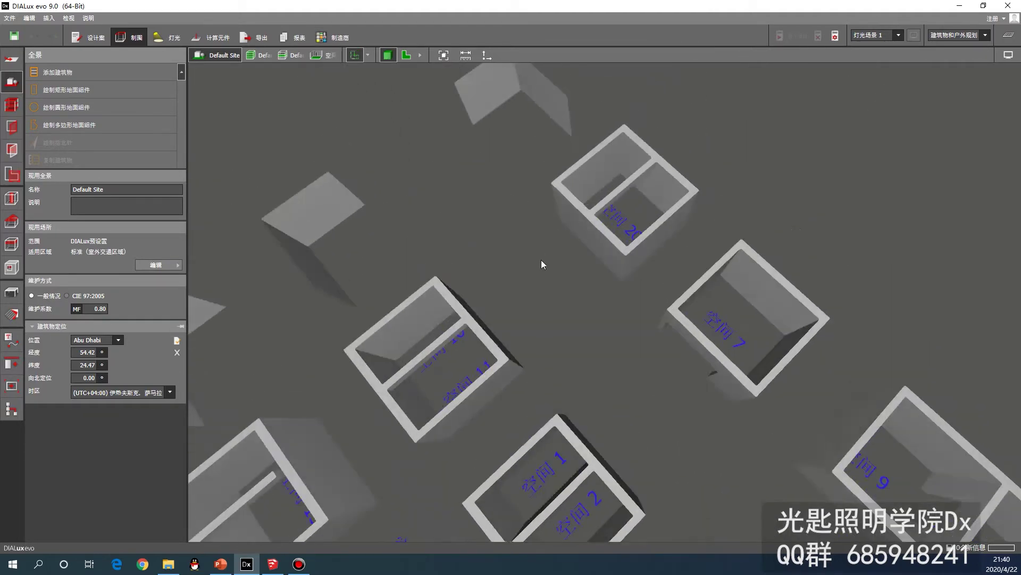
pyautogui.moveTo(475, 318); pyautogui.dragTo(449, 347)
pyautogui.scroll(5, 457, 324)
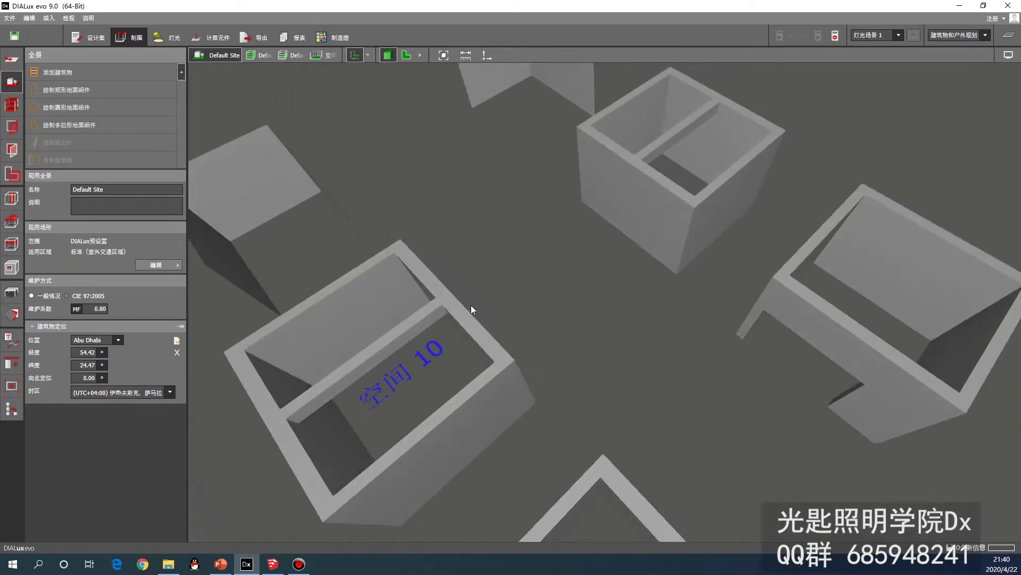
pyautogui.scroll(-5, 659, 193)
pyautogui.scroll(3, 627, 204)
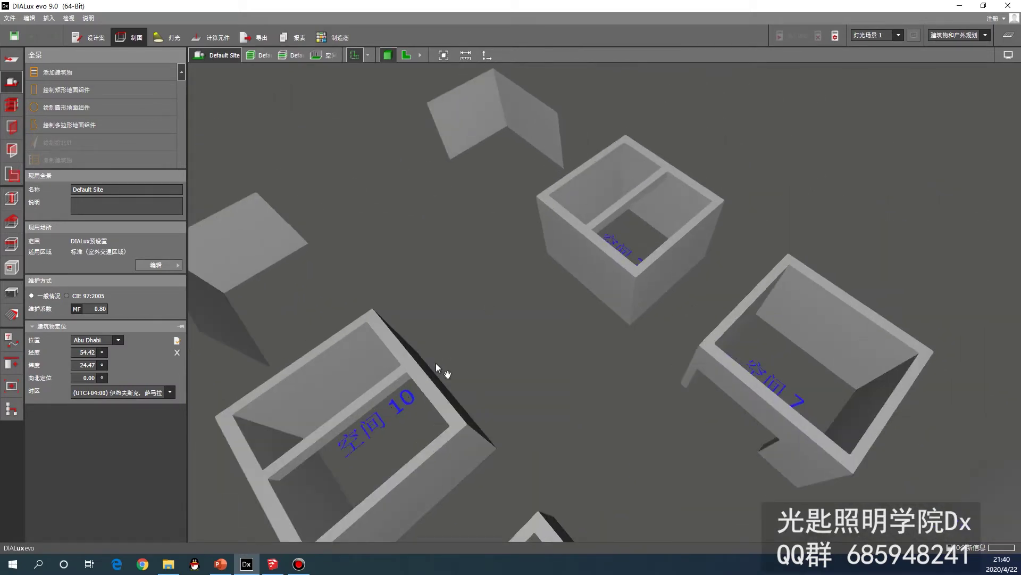
pyautogui.moveTo(436, 363); pyautogui.dragTo(637, 178)
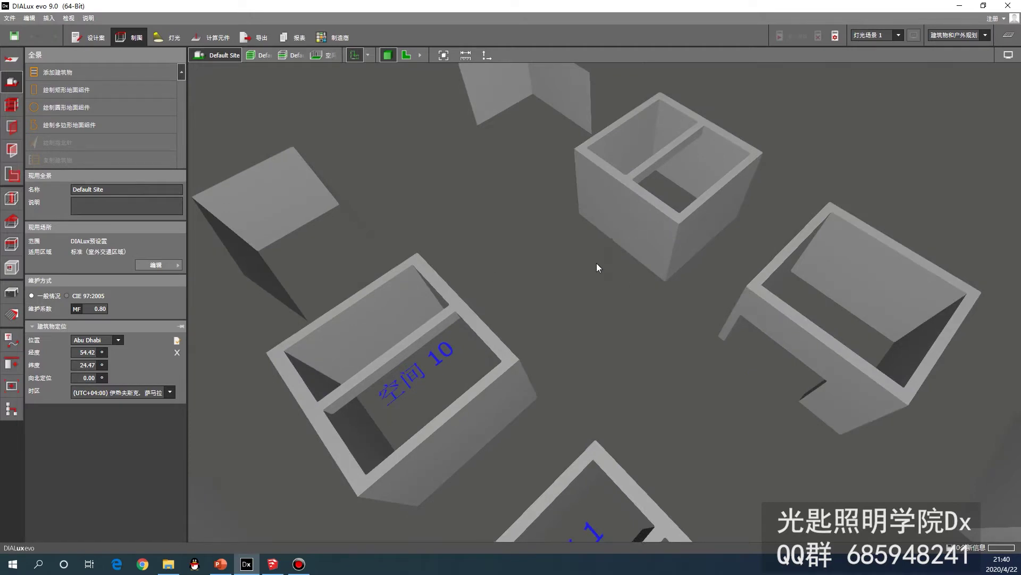
pyautogui.moveTo(597, 269); pyautogui.dragTo(632, 299)
pyautogui.moveTo(535, 429); pyautogui.dragTo(538, 435)
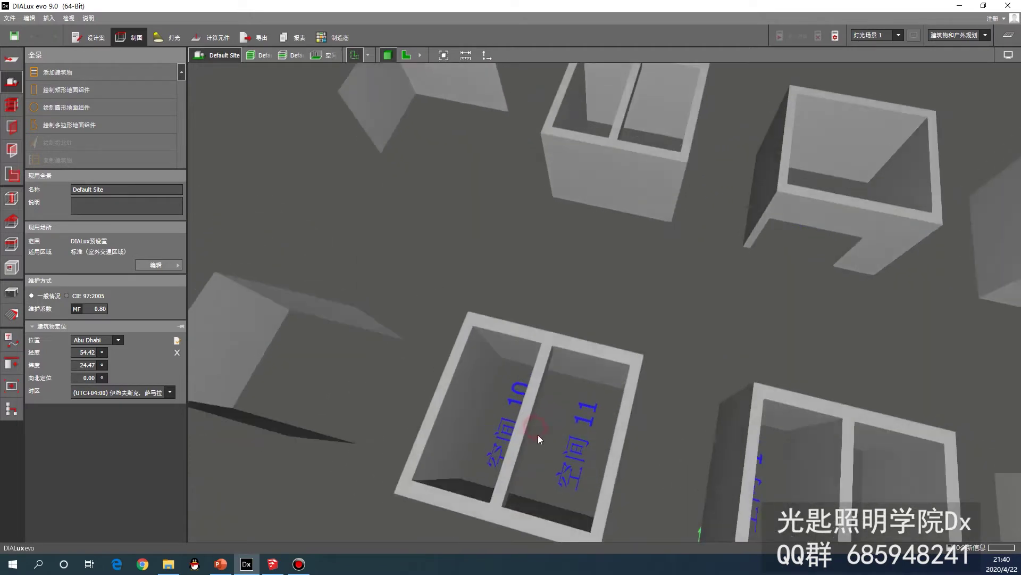
pyautogui.scroll(3, 538, 436)
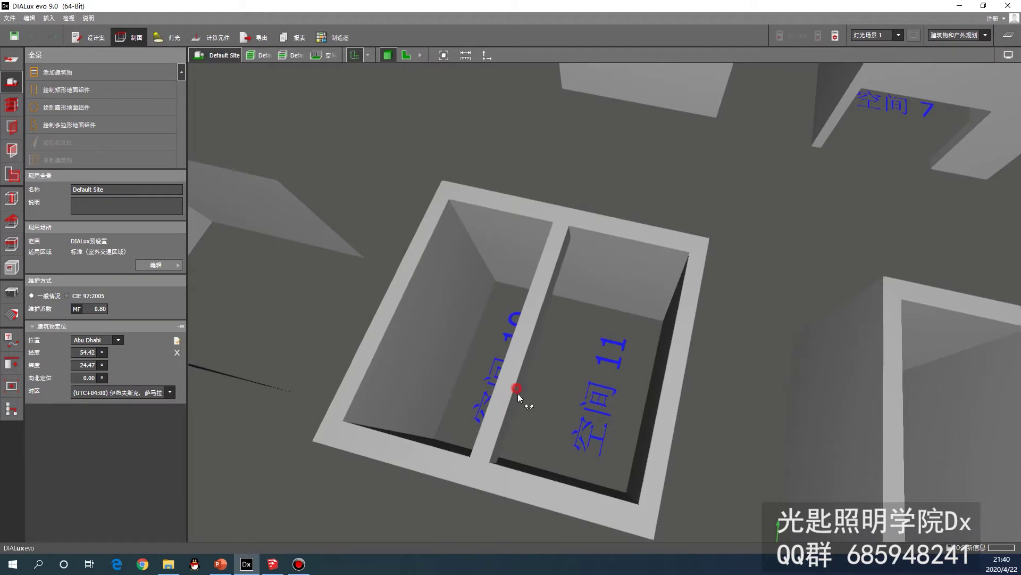
pyautogui.moveTo(517, 397); pyautogui.dragTo(476, 376)
# Examine the divided space 20 box from above and compare it with the neighbouring space 7 box.
pyautogui.scroll(-4, 564, 395)
pyautogui.moveTo(649, 234); pyautogui.dragTo(553, 452, button='middle')
pyautogui.scroll(5, 548, 335)
pyautogui.scroll(-2, 641, 336)
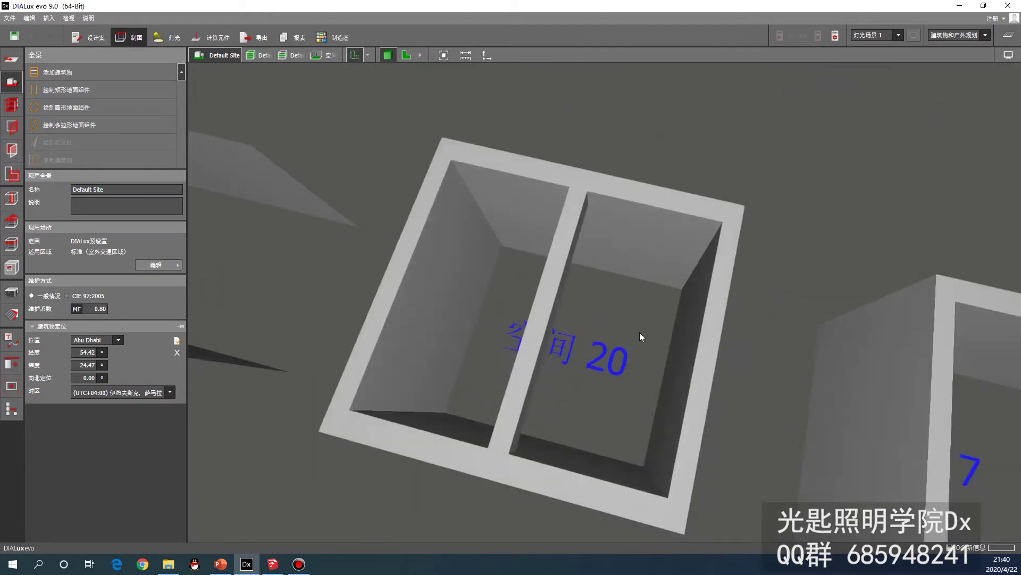
pyautogui.scroll(-3, 526, 309)
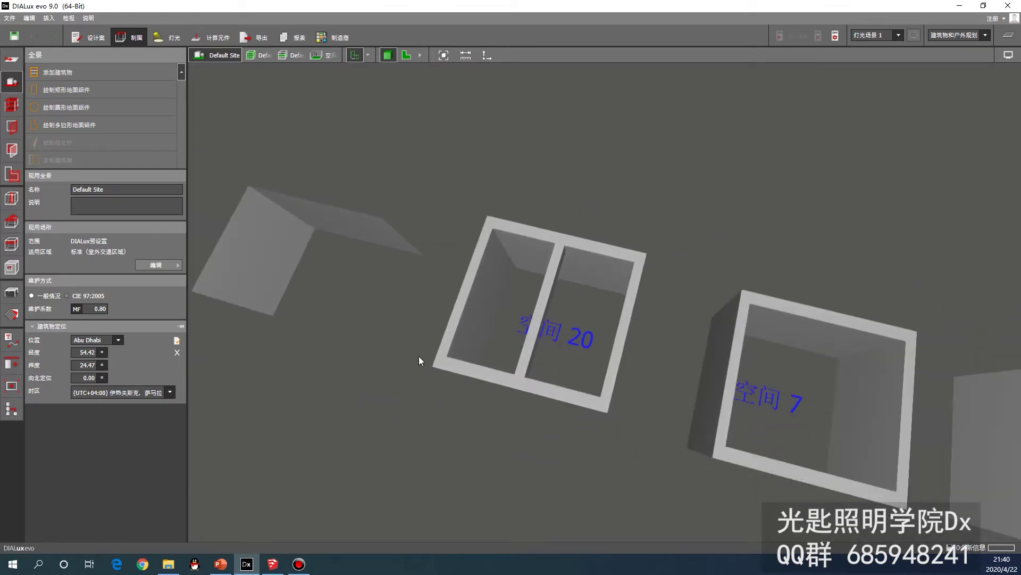
# Switch to SketchUp and copy the entire set of wall models along the green axis, clear of the originals.
pyautogui.click(272, 563)
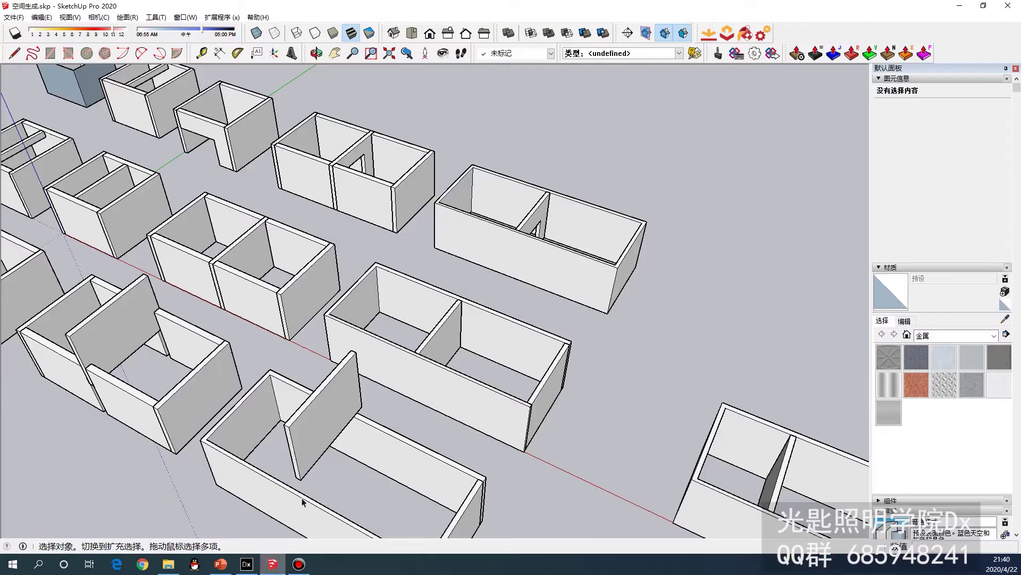
pyautogui.scroll(-5, 367, 304)
pyautogui.scroll(-2, 379, 293)
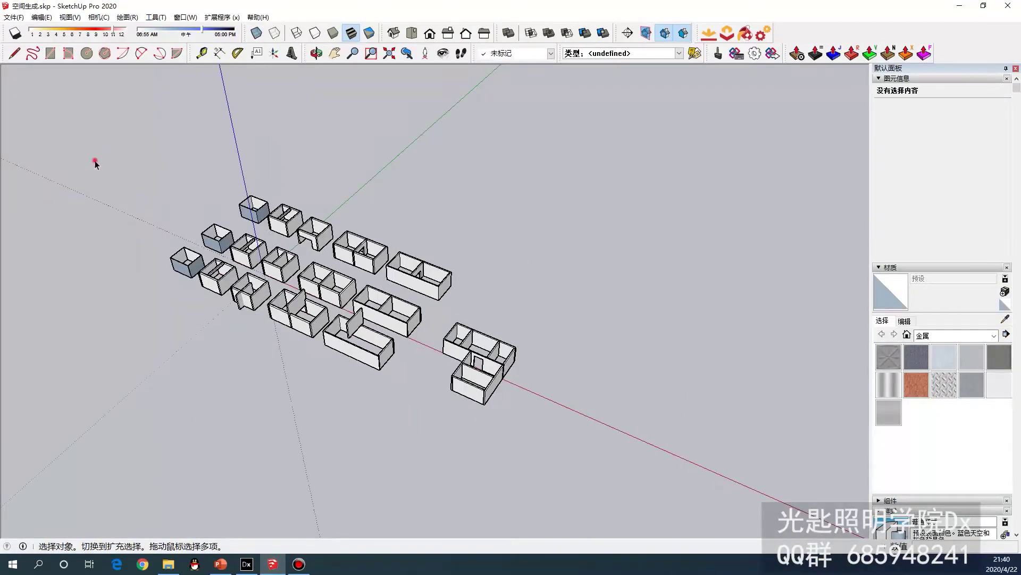
pyautogui.moveTo(96, 164); pyautogui.dragTo(597, 486)
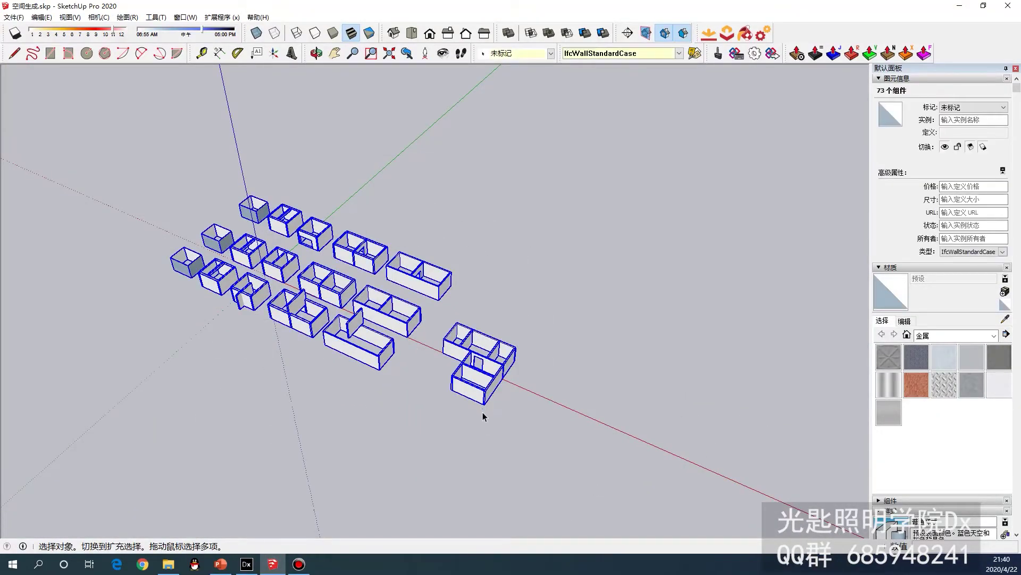
pyautogui.press('m')
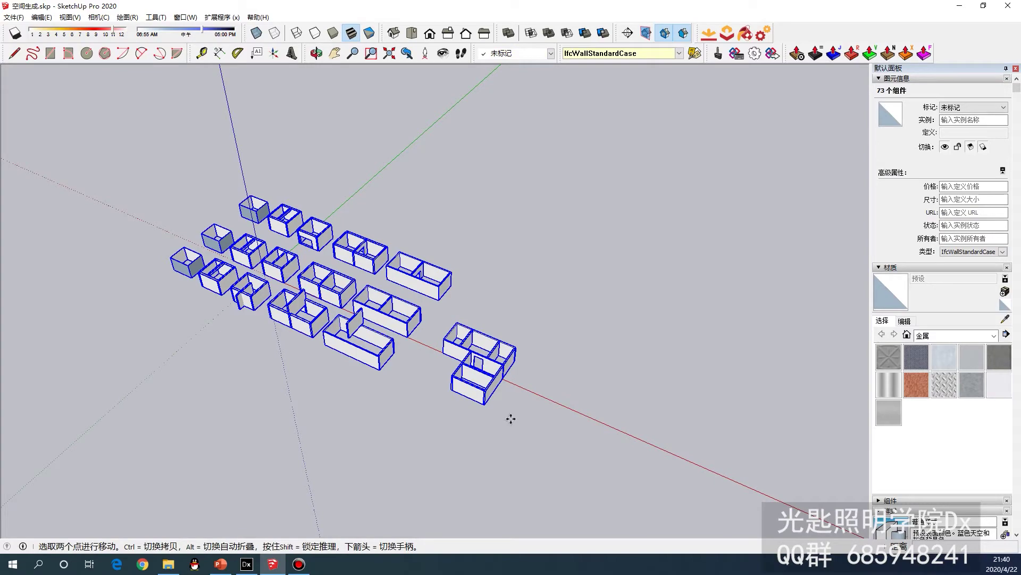
pyautogui.click(510, 419)
pyautogui.press('ctrl')
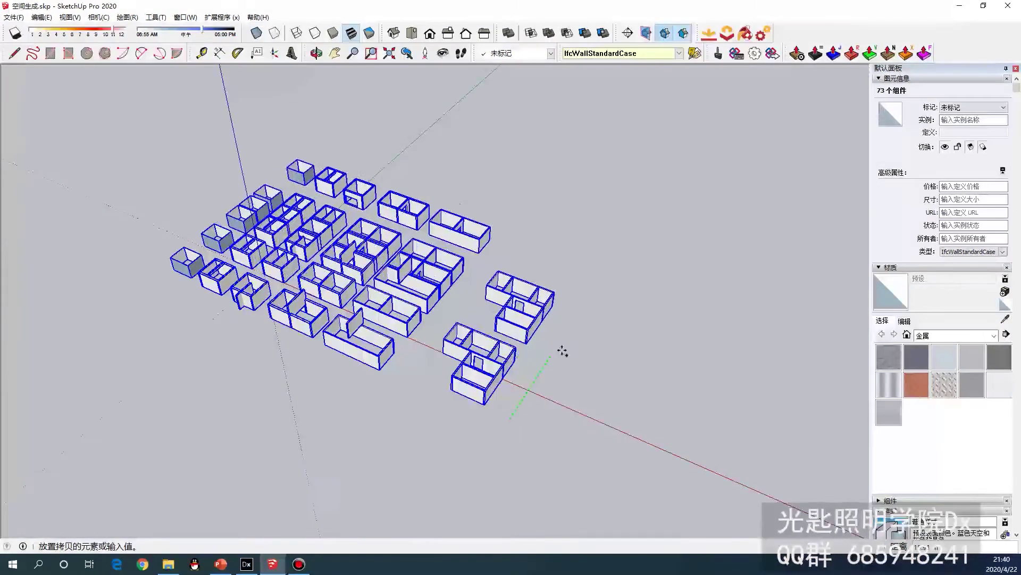
pyautogui.click(628, 265)
pyautogui.press('space')
# Raise the copied set of wall models vertically above the originals' level, and clear the selection.
pyautogui.scroll(5, 554, 234)
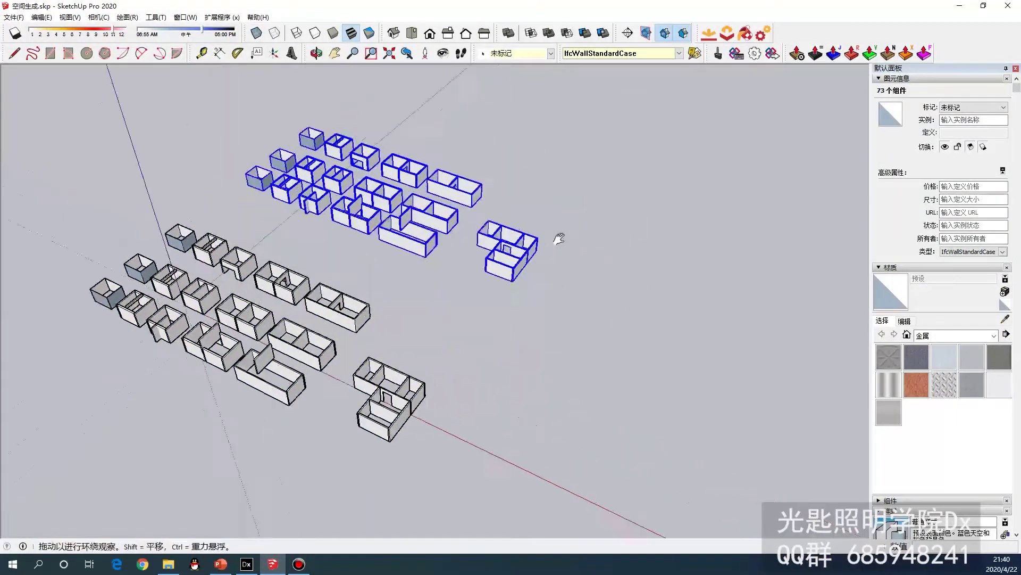
pyautogui.scroll(5, 479, 260)
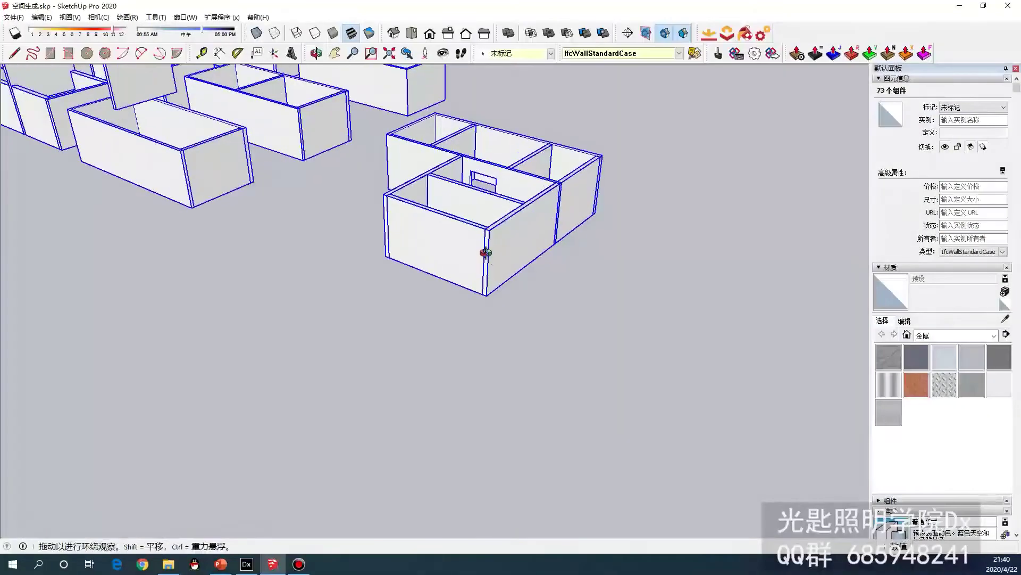
pyautogui.press('m')
pyautogui.click(500, 269)
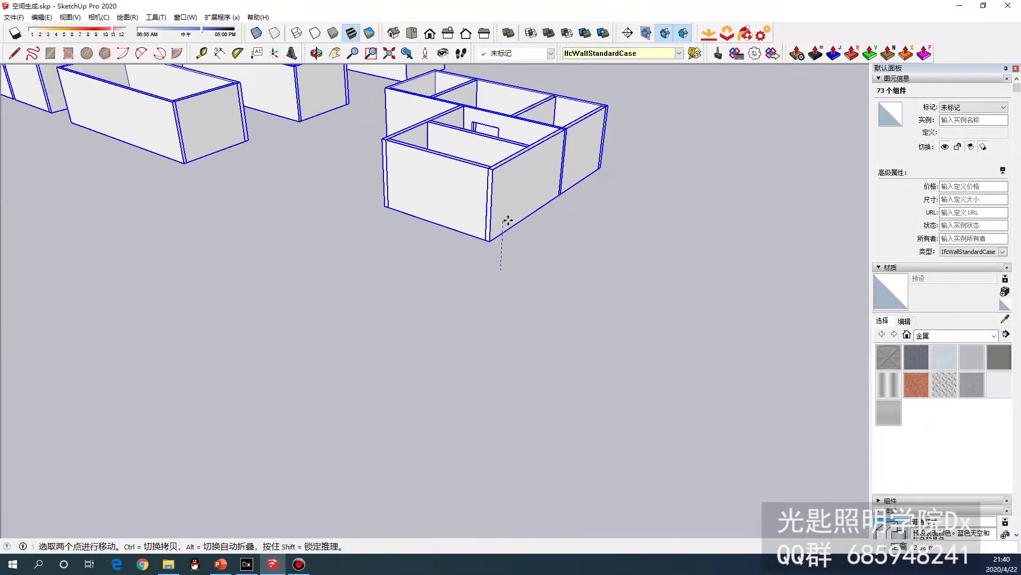
pyautogui.click(508, 220)
pyautogui.press('space')
pyautogui.scroll(-5, 546, 242)
pyautogui.click(559, 282)
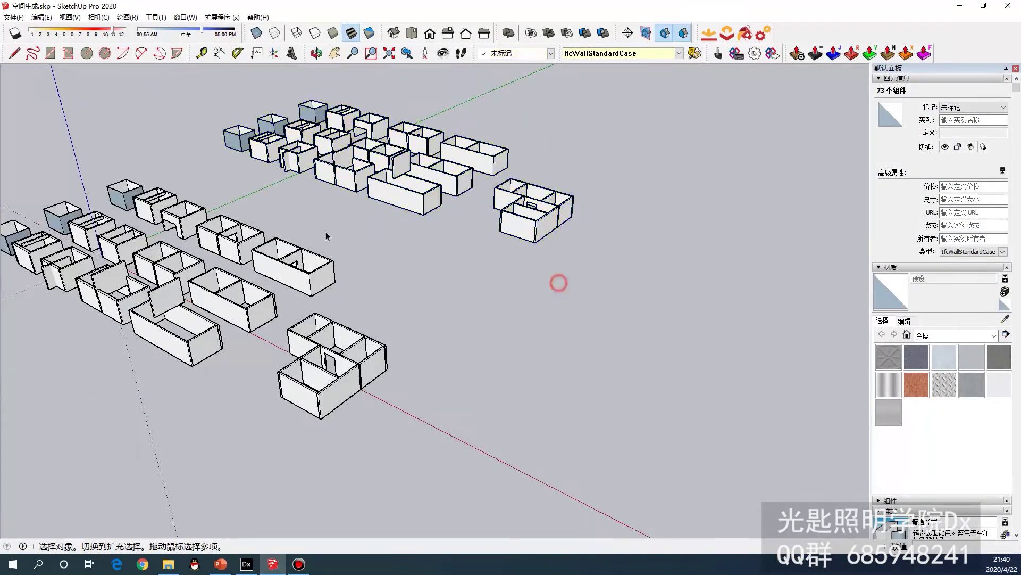
# Check the height offset between both model sets, and export the model as 空间生成.ifc to the desktop, replacing the existing file.
pyautogui.moveTo(326, 235); pyautogui.dragTo(336, 209, button='middle')
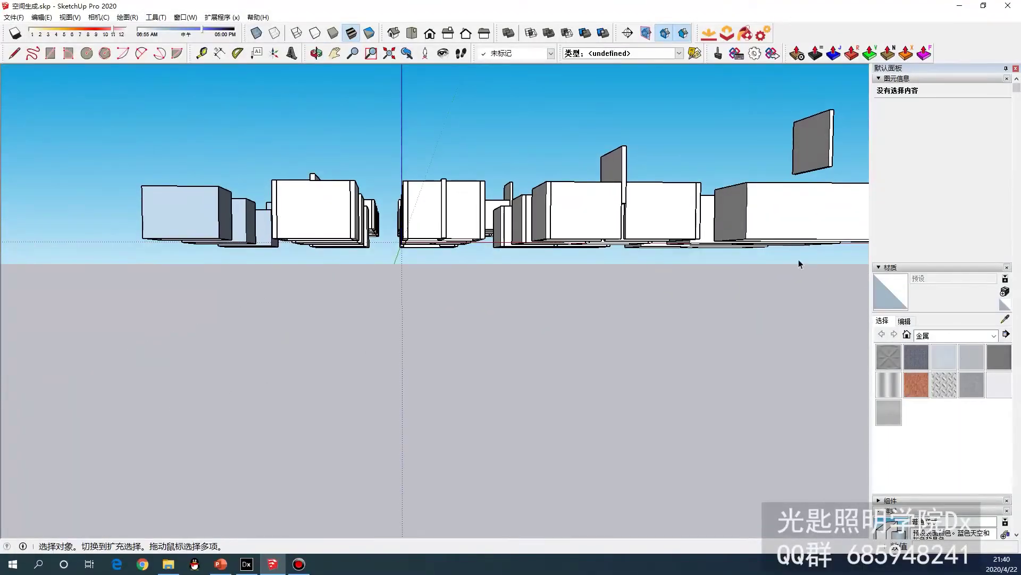
pyautogui.scroll(10, 394, 255)
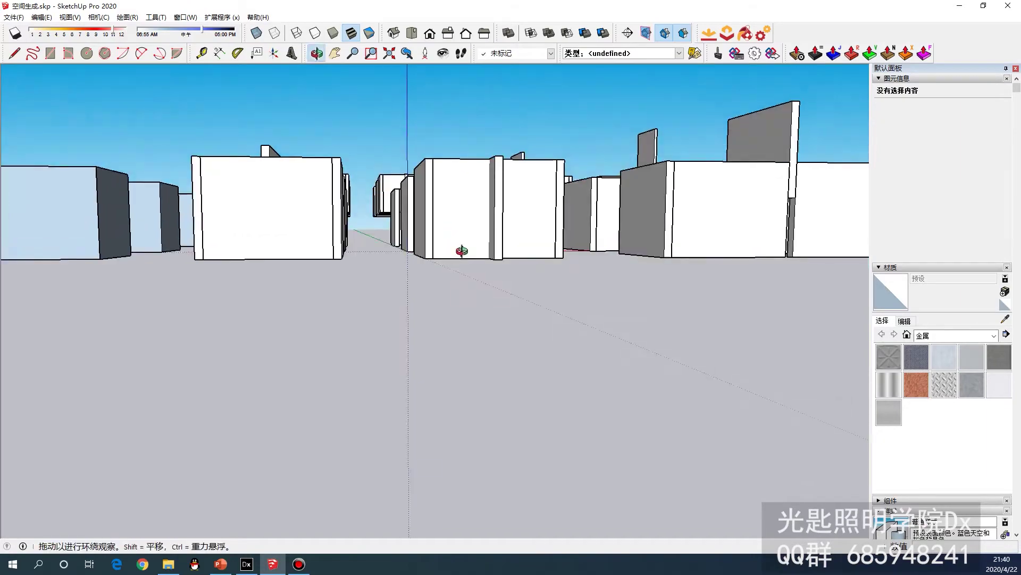
pyautogui.moveTo(443, 246); pyautogui.dragTo(393, 331, button='middle')
pyautogui.moveTo(429, 279); pyautogui.dragTo(571, 276, button='middle')
pyautogui.scroll(-10, 401, 261)
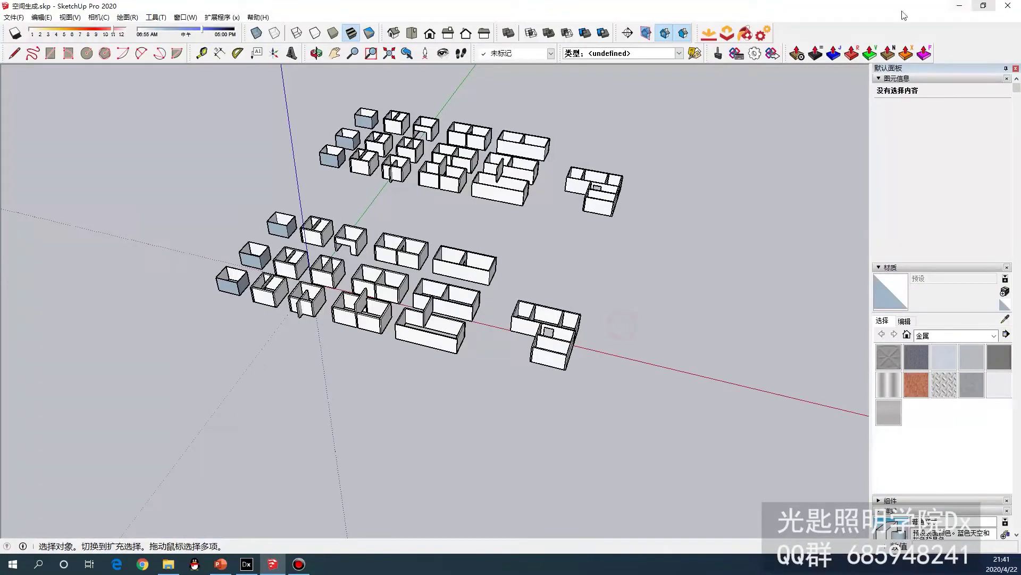
pyautogui.click(13, 17)
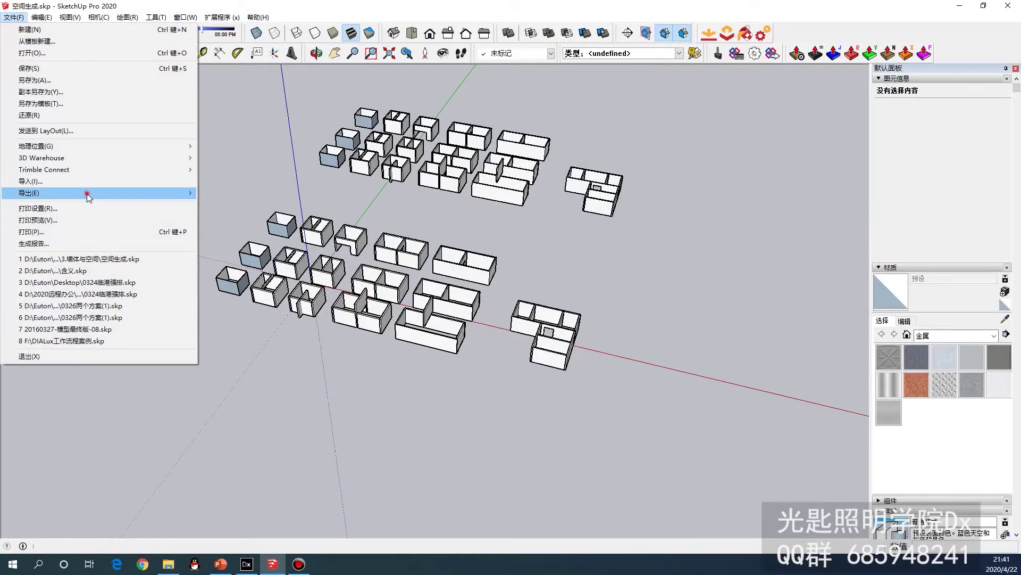
pyautogui.moveTo(85, 193)
pyautogui.click(252, 195)
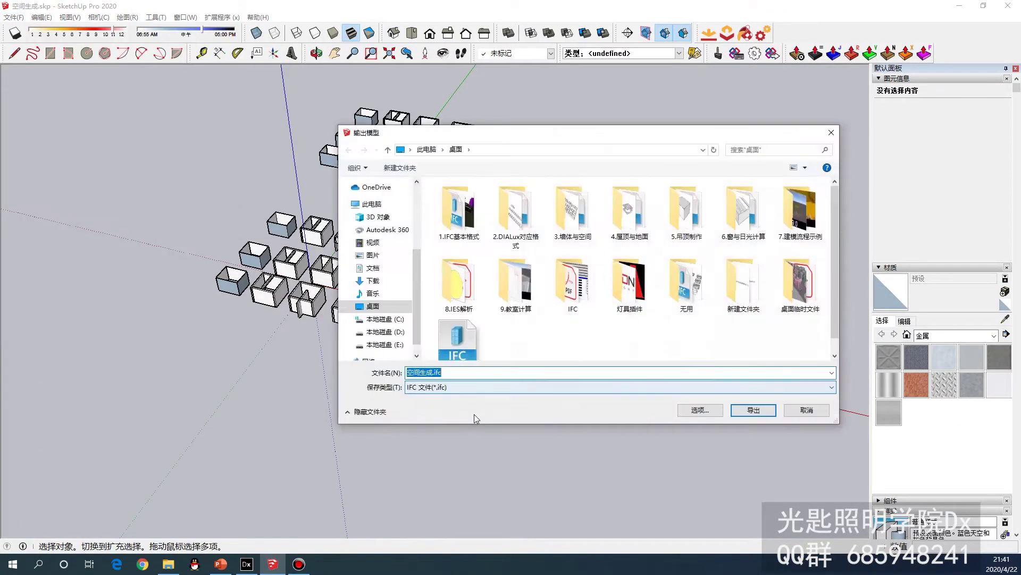
pyautogui.click(734, 410)
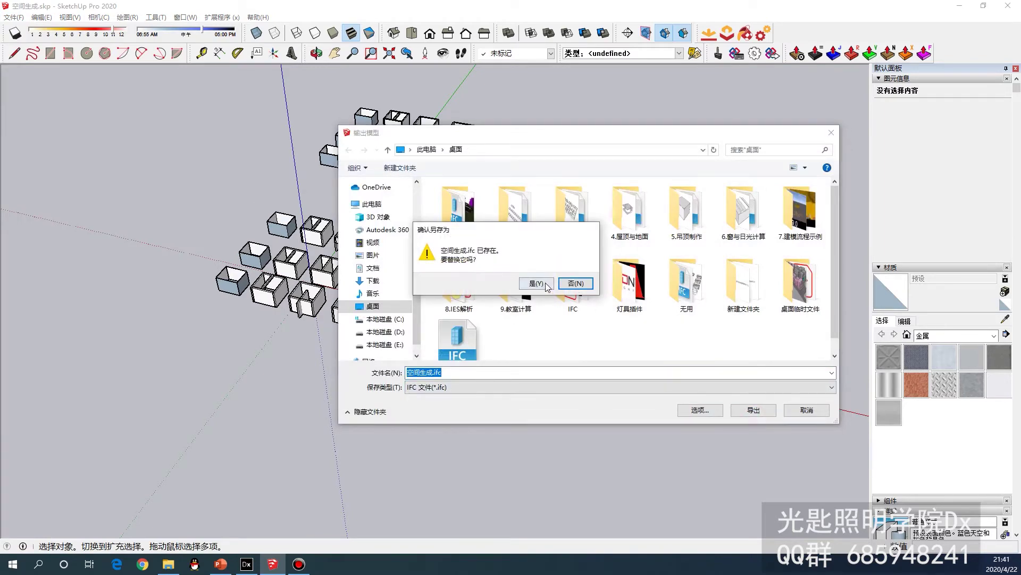
pyautogui.click(556, 287)
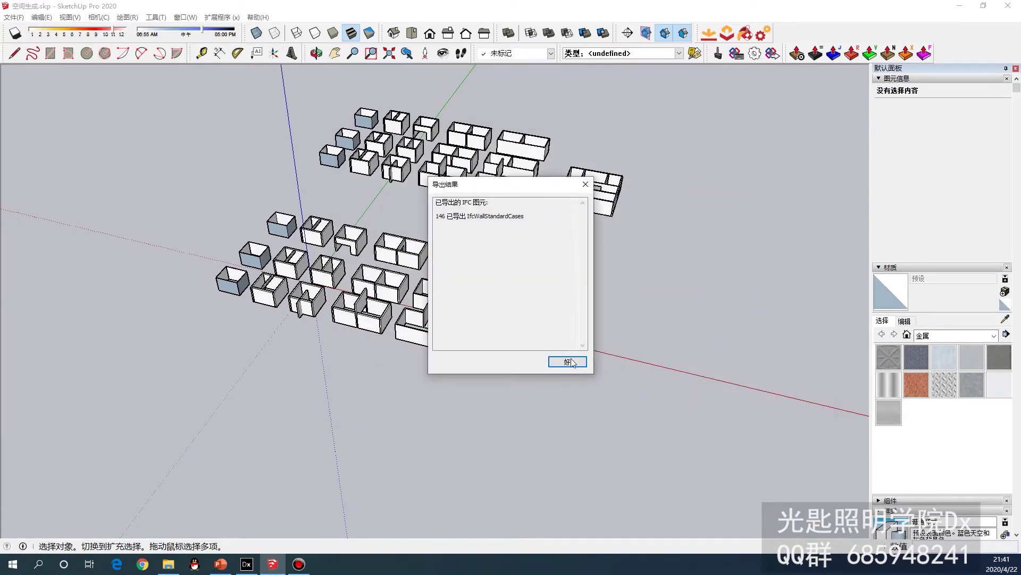
pyautogui.click(569, 359)
# Switch to DIALux evo and load 空间生成.ifc from the desktop for IFC import, discarding the current project's unsaved changes.
pyautogui.click(247, 564)
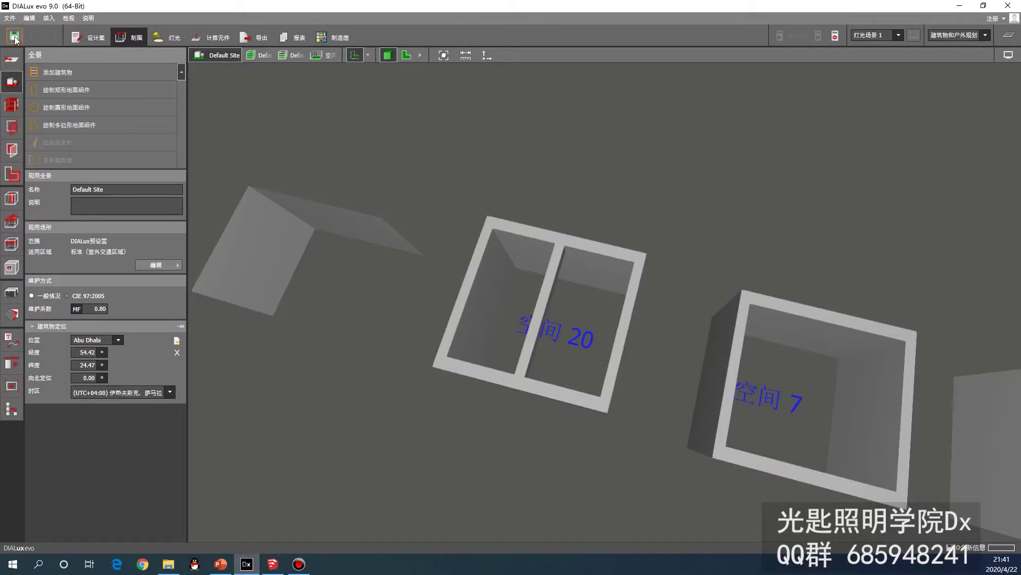
pyautogui.click(10, 19)
pyautogui.click(48, 95)
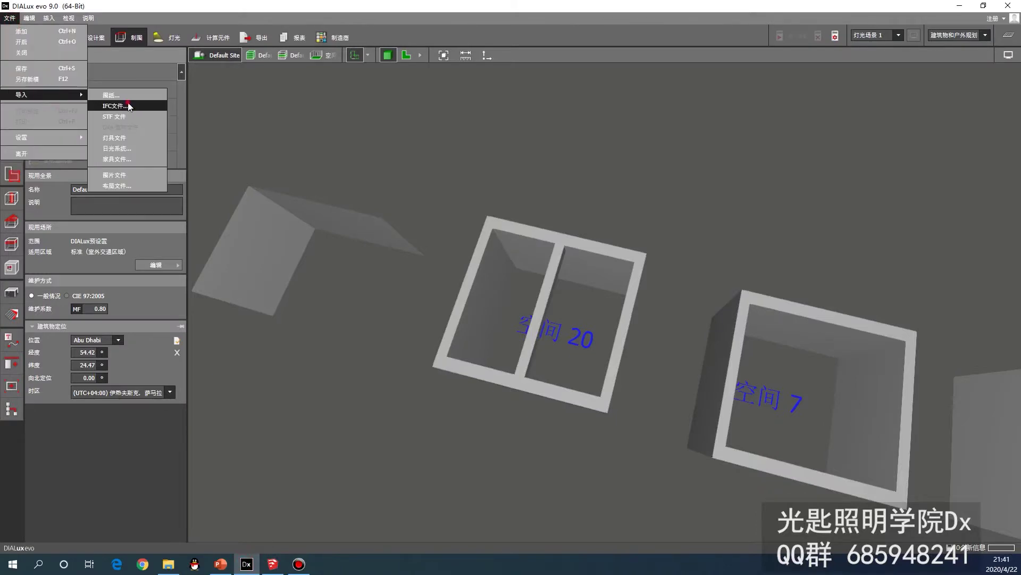
pyautogui.click(115, 106)
pyautogui.click(343, 297)
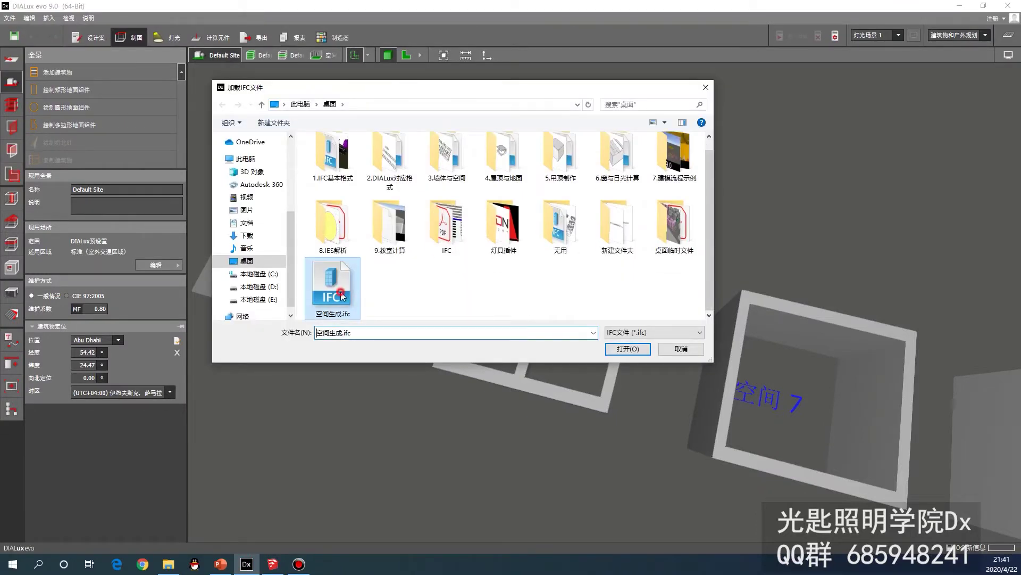
pyautogui.click(628, 349)
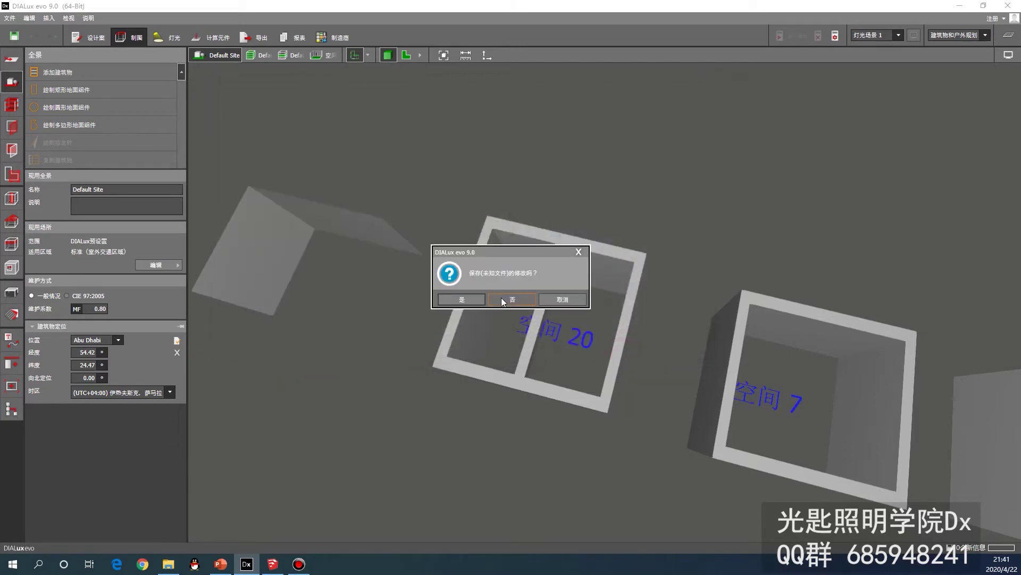
pyautogui.click(502, 300)
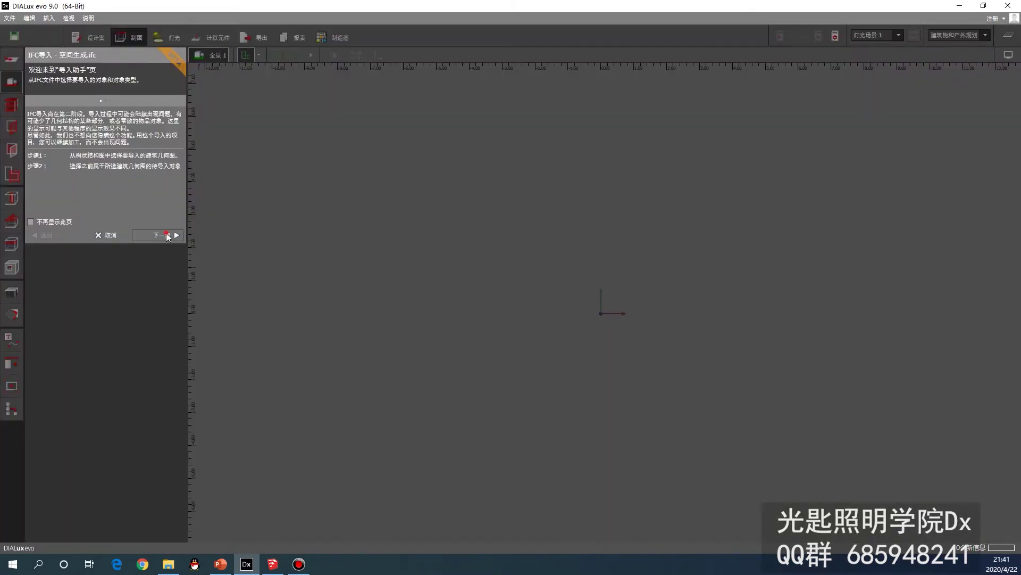
# Complete the IFC import with the whole Default Project structure included, down to Default Building Storey.
pyautogui.click(166, 237)
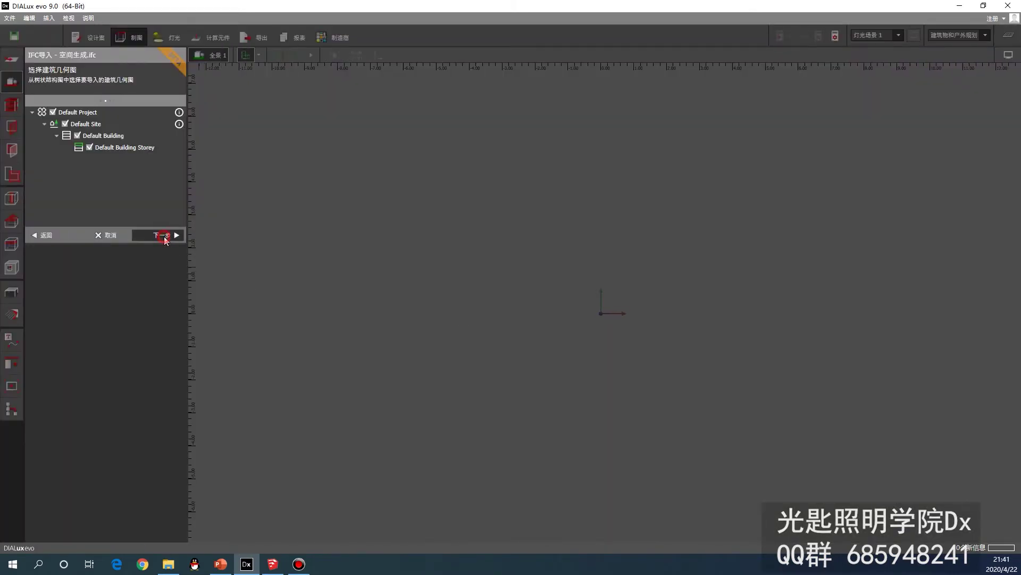
pyautogui.click(162, 234)
pyautogui.click(162, 240)
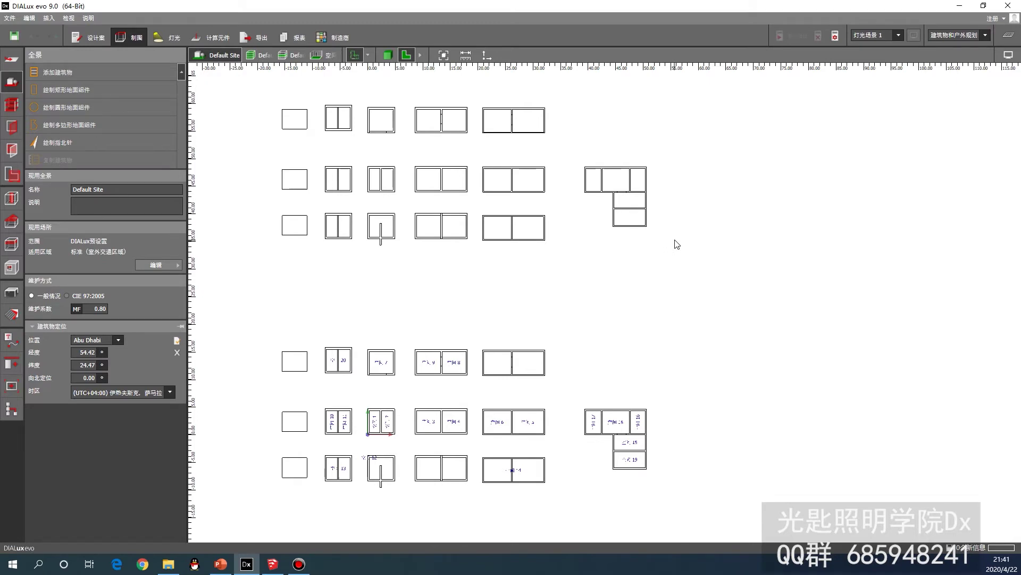
# Examine the imported models in 3D, comparing space generation in the original set with that in the raised copies.
pyautogui.click(388, 54)
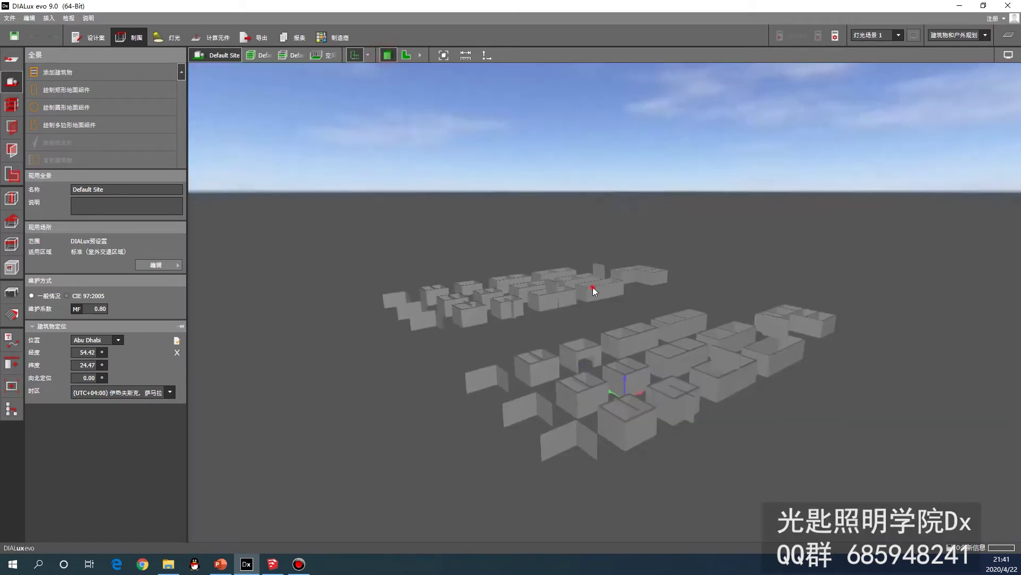
pyautogui.moveTo(592, 287); pyautogui.dragTo(503, 350)
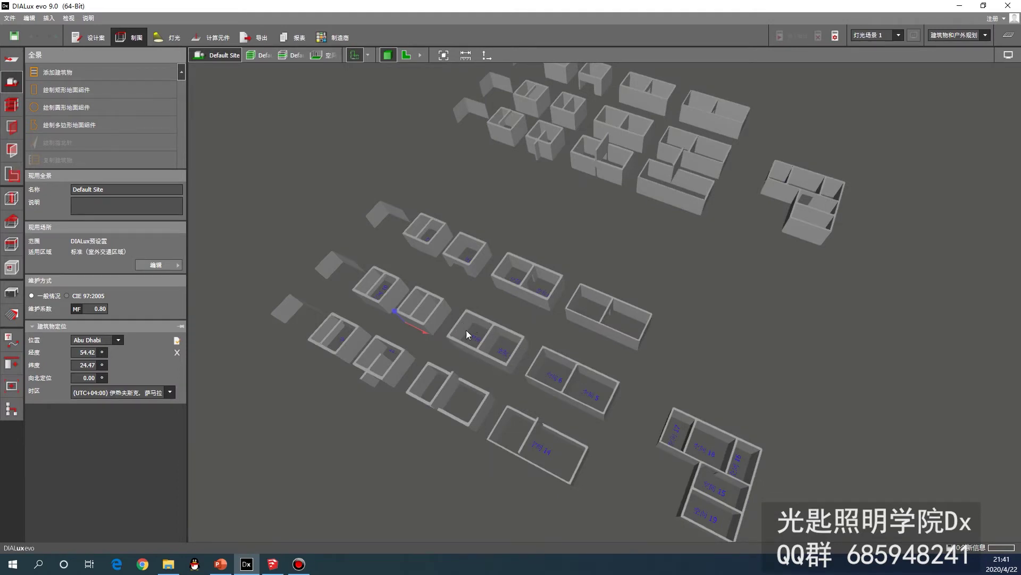
pyautogui.moveTo(494, 355); pyautogui.dragTo(429, 253)
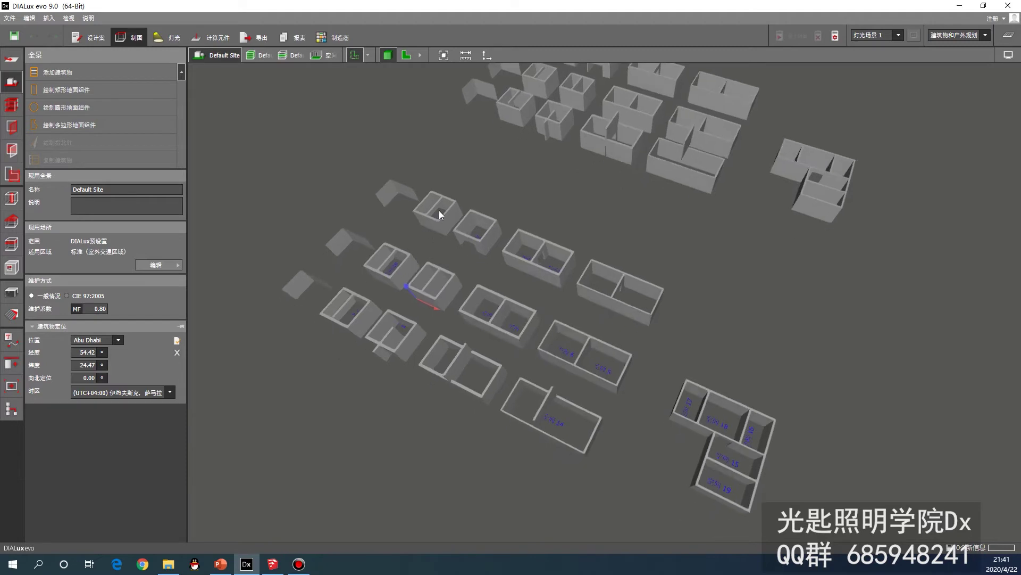
pyautogui.moveTo(440, 212); pyautogui.dragTo(441, 235)
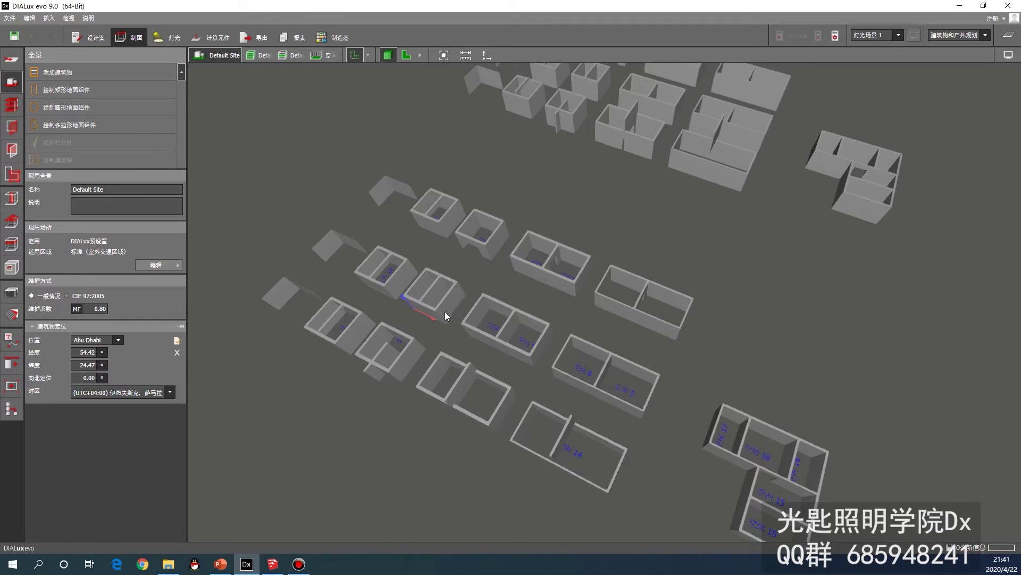
pyautogui.moveTo(446, 313); pyautogui.dragTo(528, 343)
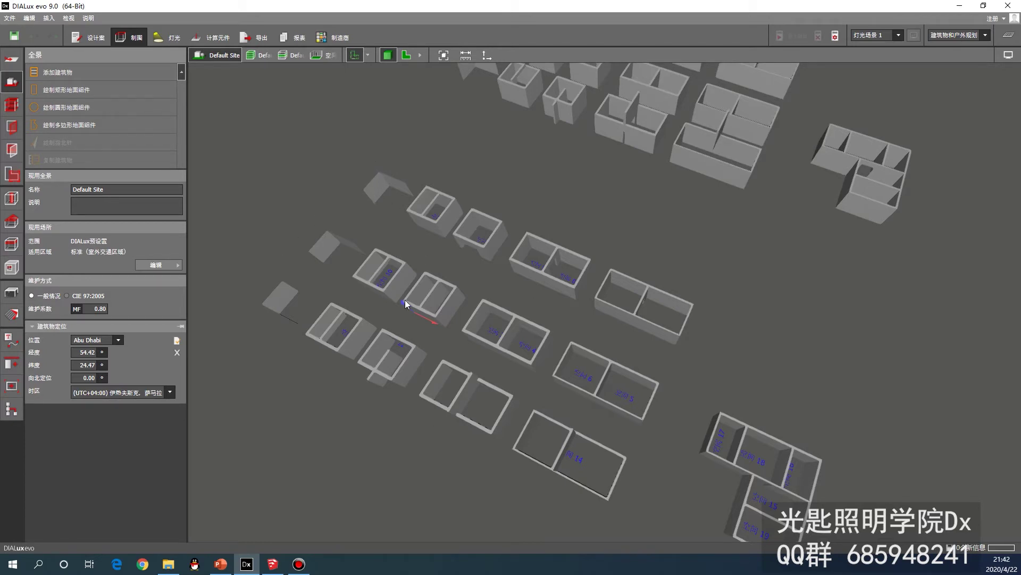
pyautogui.moveTo(394, 293); pyautogui.dragTo(325, 297)
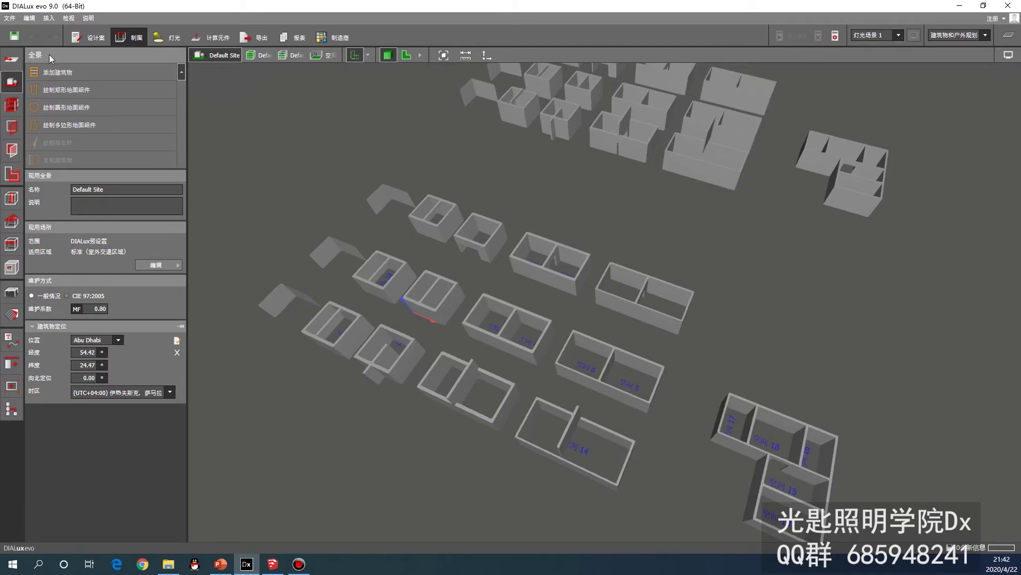
# Close the imported project without saving its changes.
pyautogui.click(10, 17)
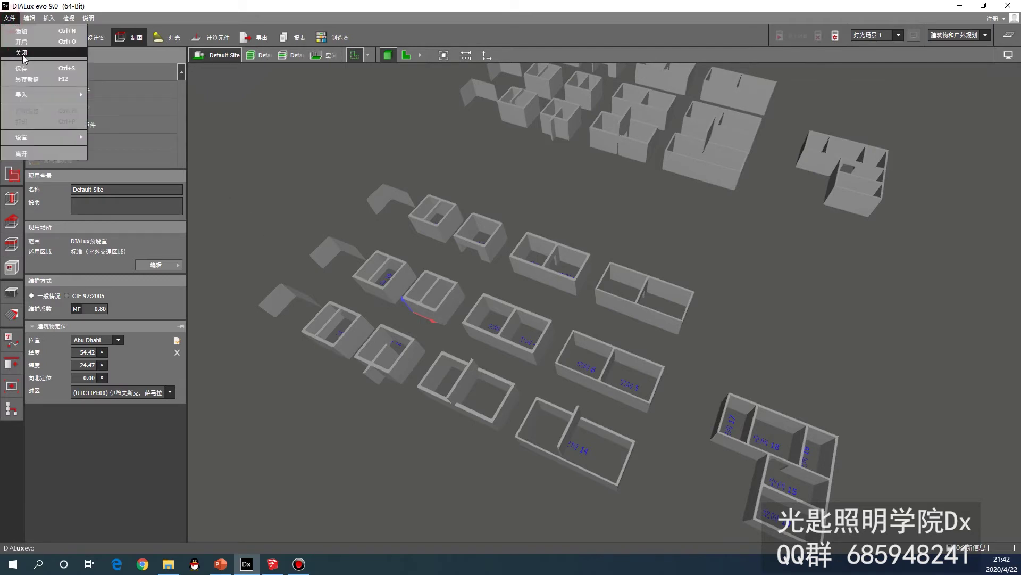
pyautogui.click(32, 56)
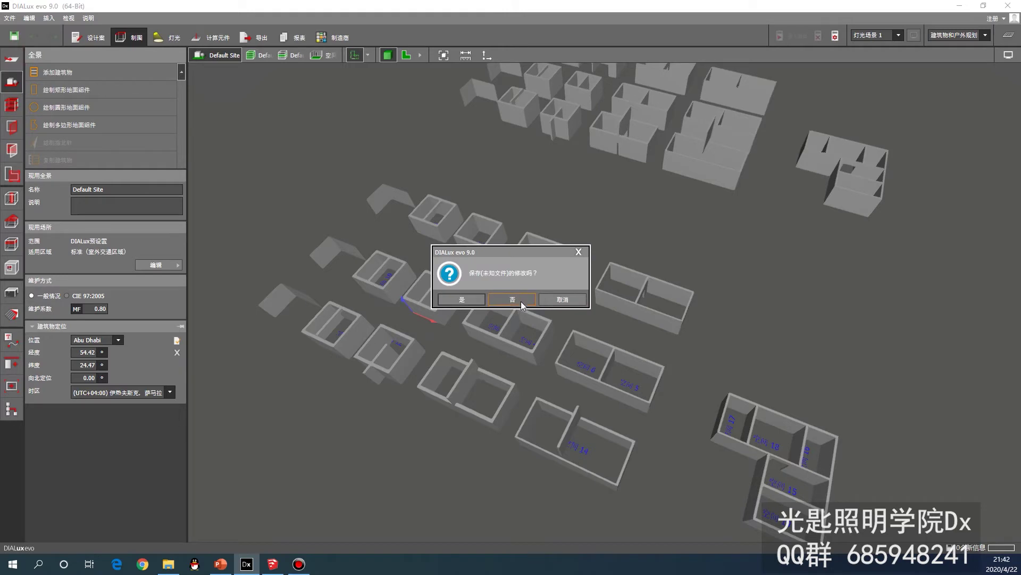
pyautogui.click(522, 302)
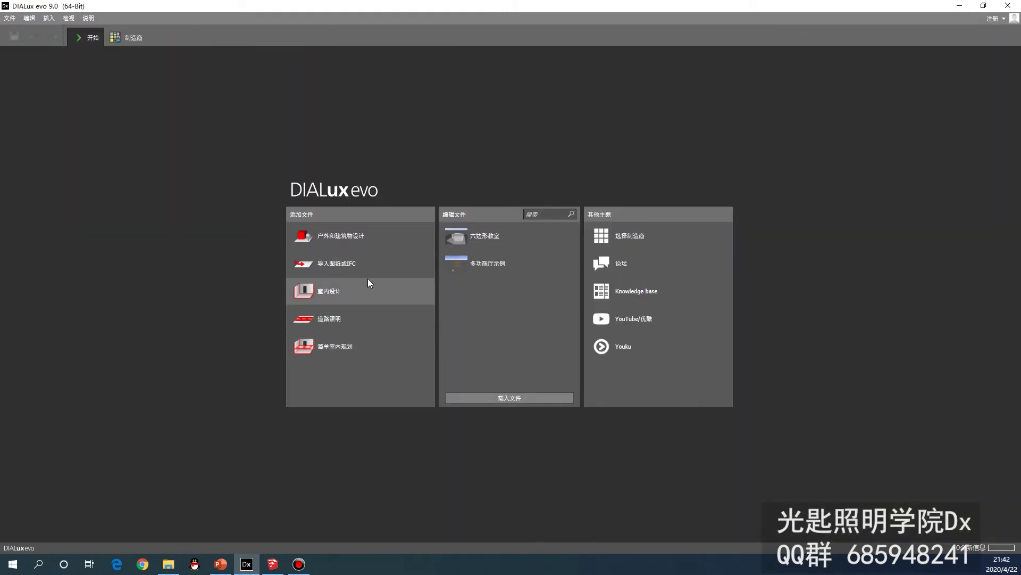
# Start an indoor design project using a freely drawn room and sketch its four-sided inner outline about 5.9 m by 4 m.
pyautogui.click(354, 299)
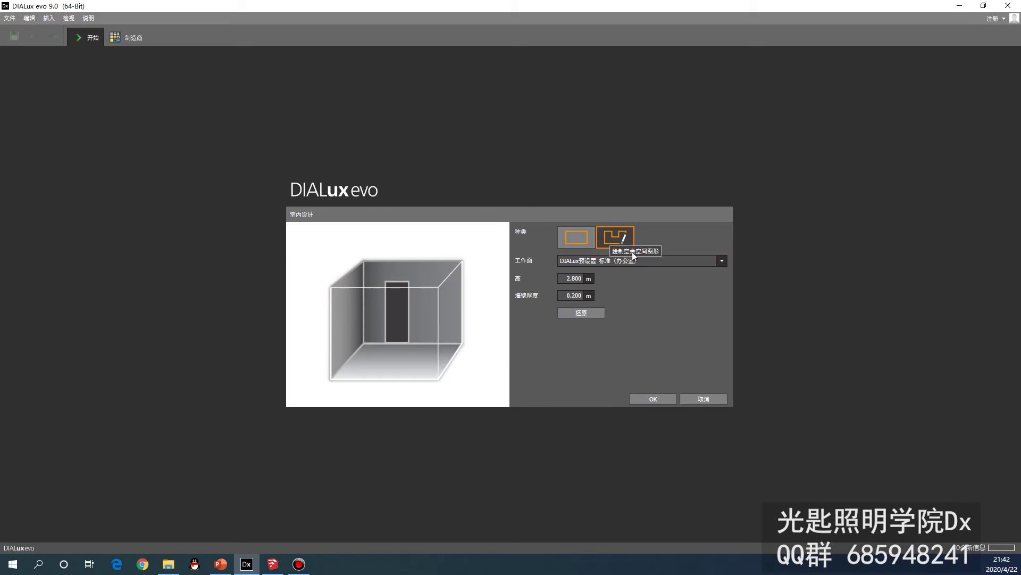
pyautogui.click(649, 400)
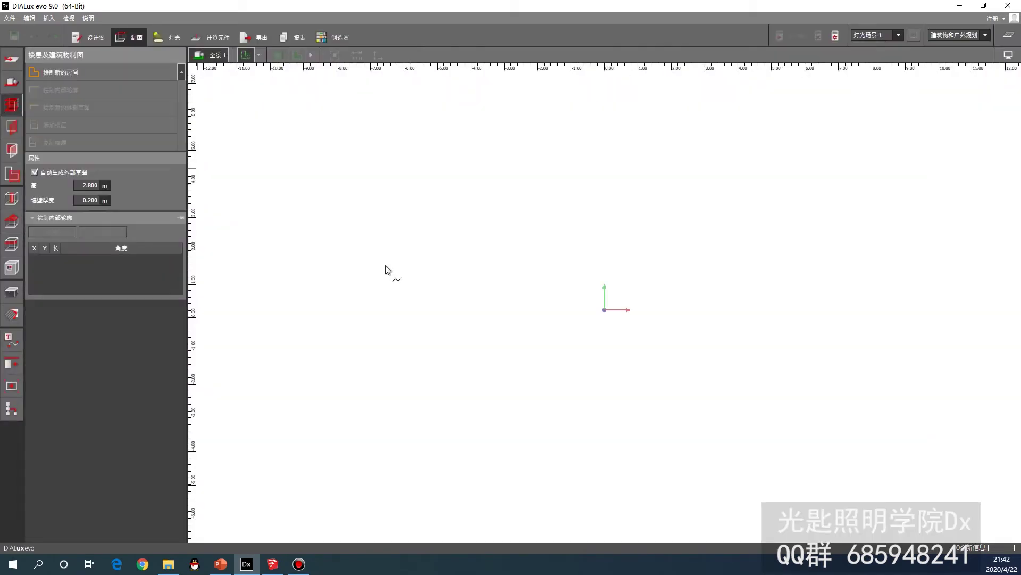
pyautogui.click(446, 360)
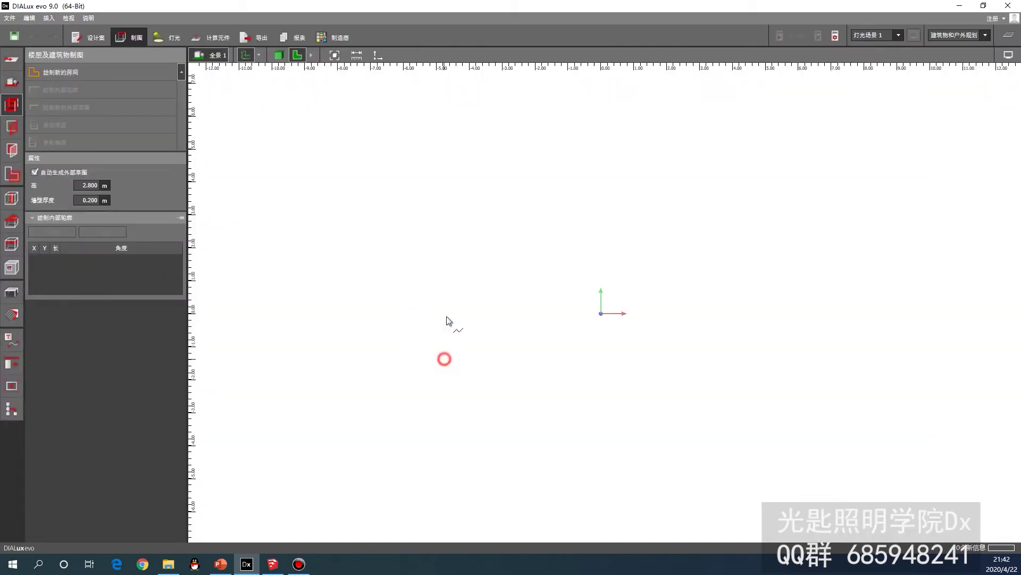
pyautogui.click(446, 227)
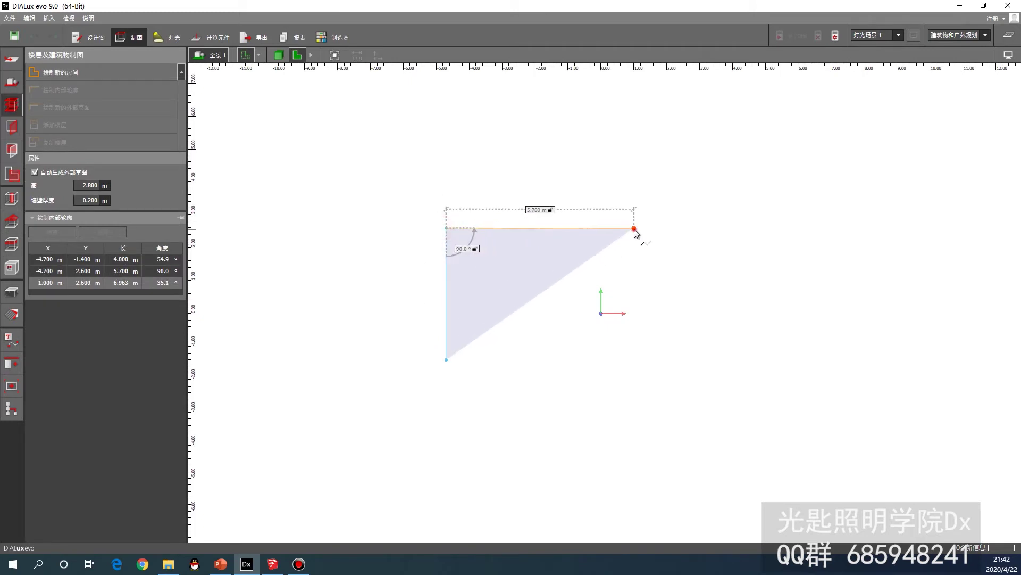
pyautogui.click(634, 228)
pyautogui.click(642, 365)
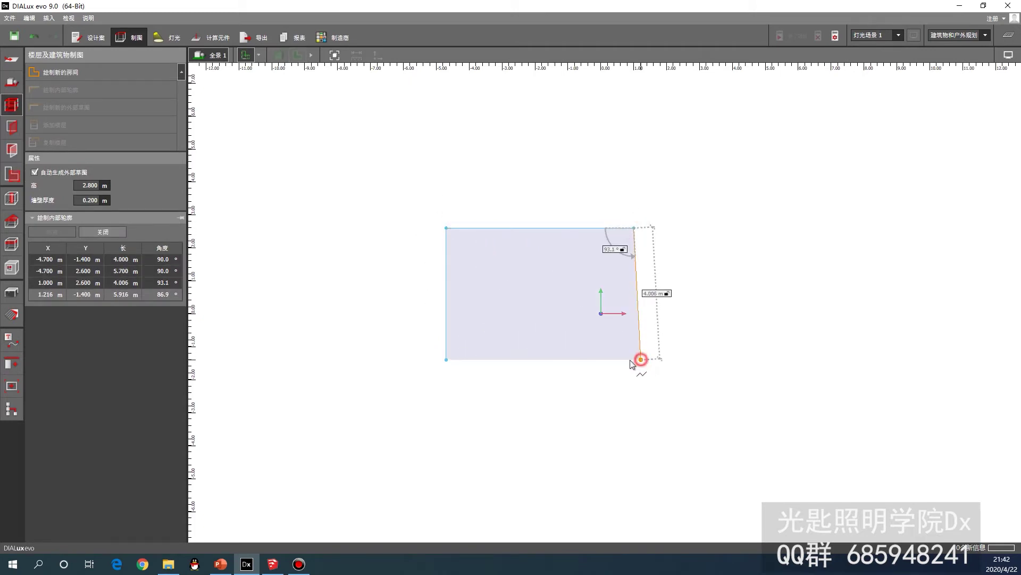
pyautogui.click(447, 360)
pyautogui.scroll(-1, 482, 261)
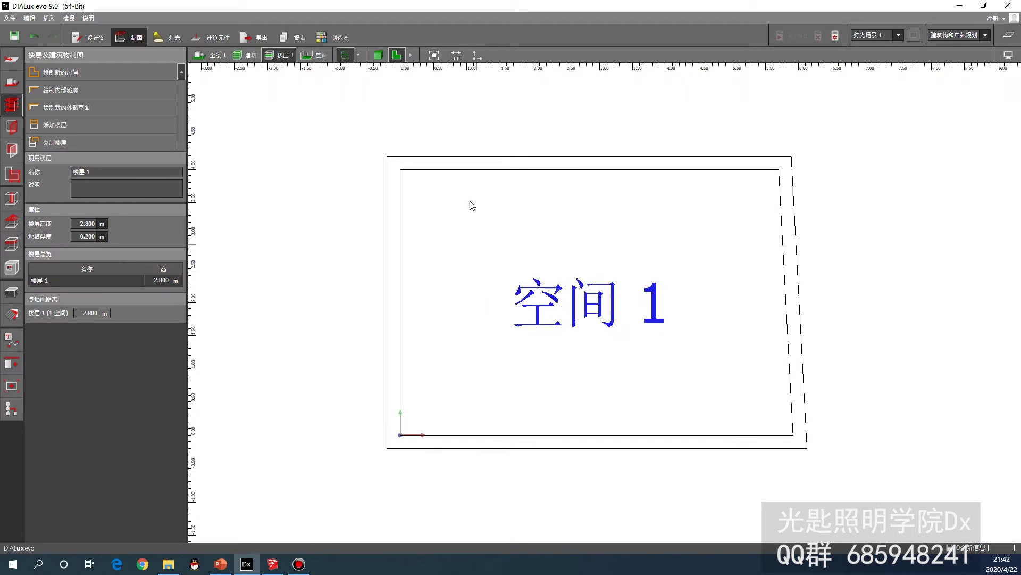
# Examine the drawn room in 3D, looking at how its walls enclose the interior space.
pyautogui.click(374, 55)
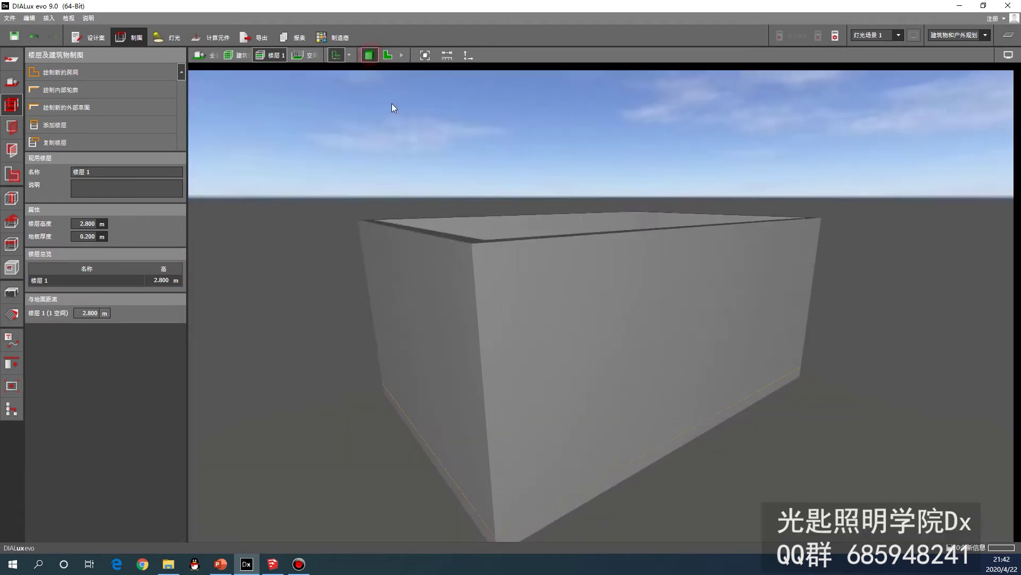
pyautogui.moveTo(529, 245); pyautogui.dragTo(601, 304, button='right')
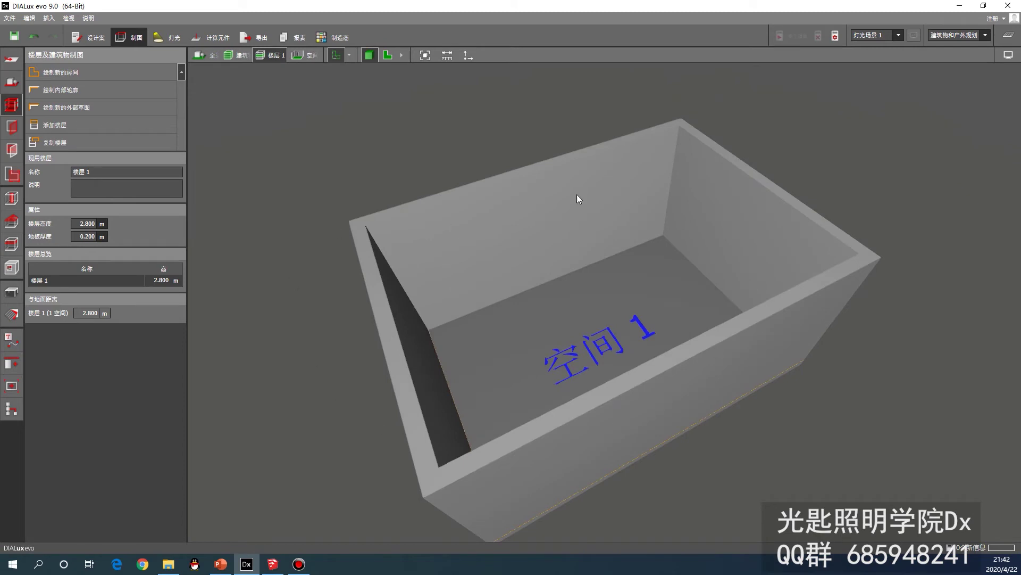
pyautogui.moveTo(376, 440); pyautogui.dragTo(450, 338, button='right')
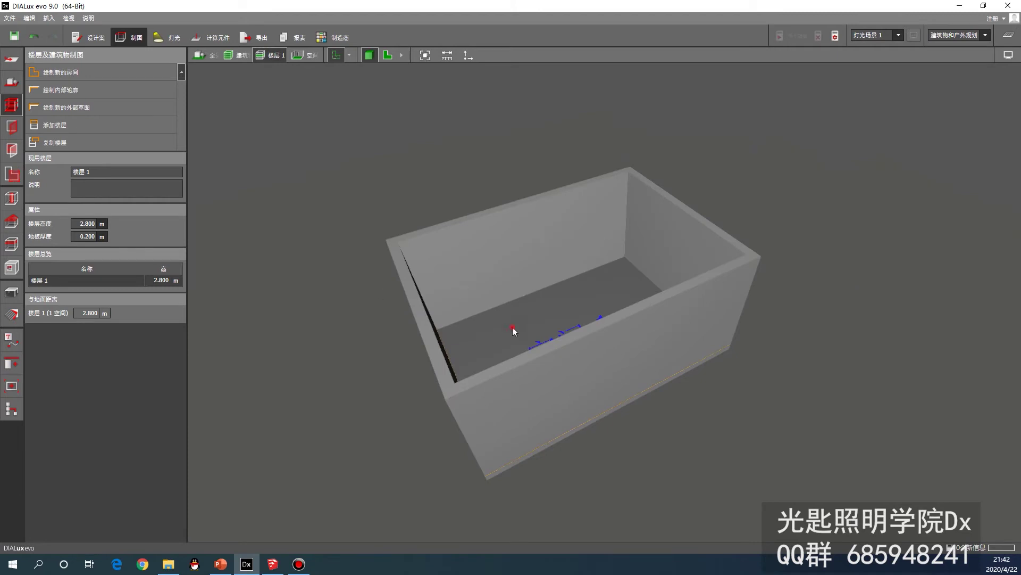
pyautogui.moveTo(512, 327); pyautogui.dragTo(501, 378, button='right')
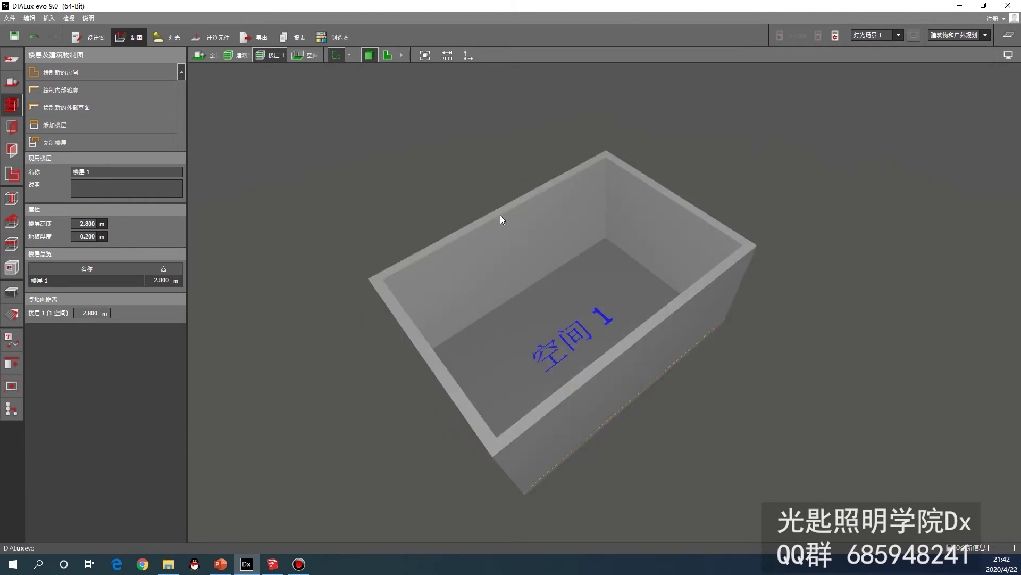
# Close the drawn room project without saving its changes.
pyautogui.click(7, 19)
pyautogui.click(43, 55)
pyautogui.click(511, 299)
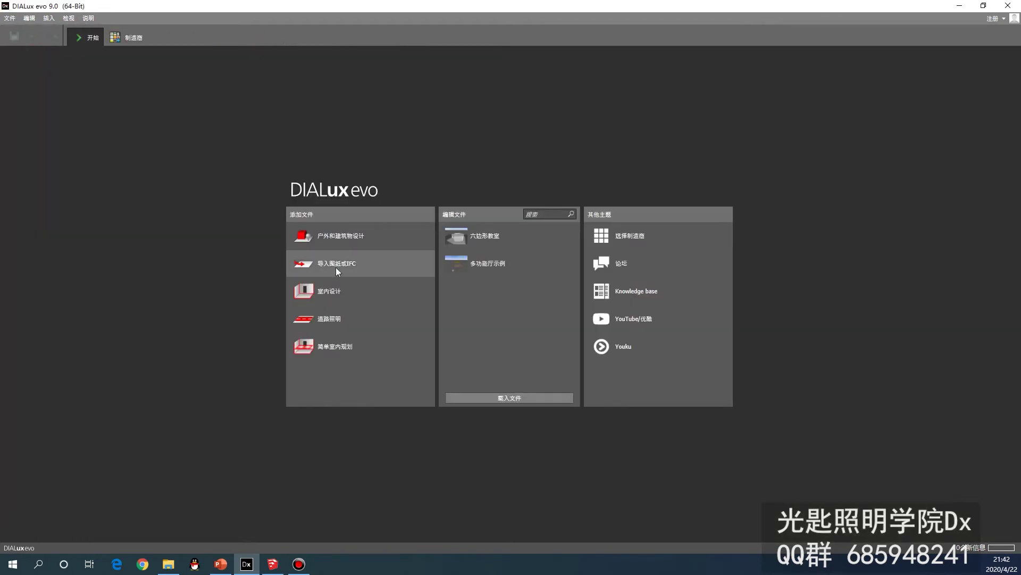
# Import 空间生成.ifc from the desktop into a new project, keeping the use of standard reflectances enabled.
pyautogui.click(337, 272)
pyautogui.click(332, 290)
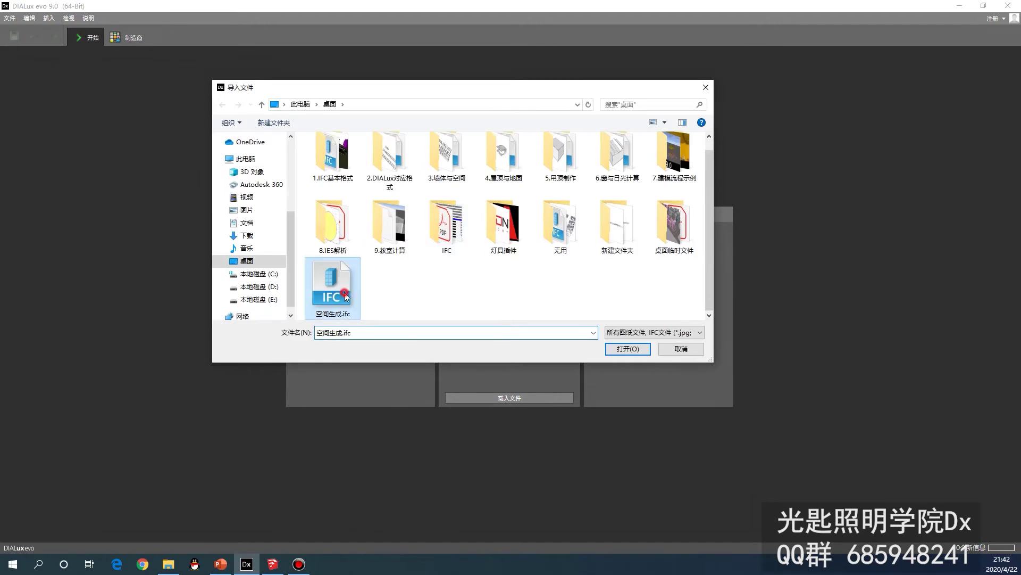
pyautogui.click(635, 354)
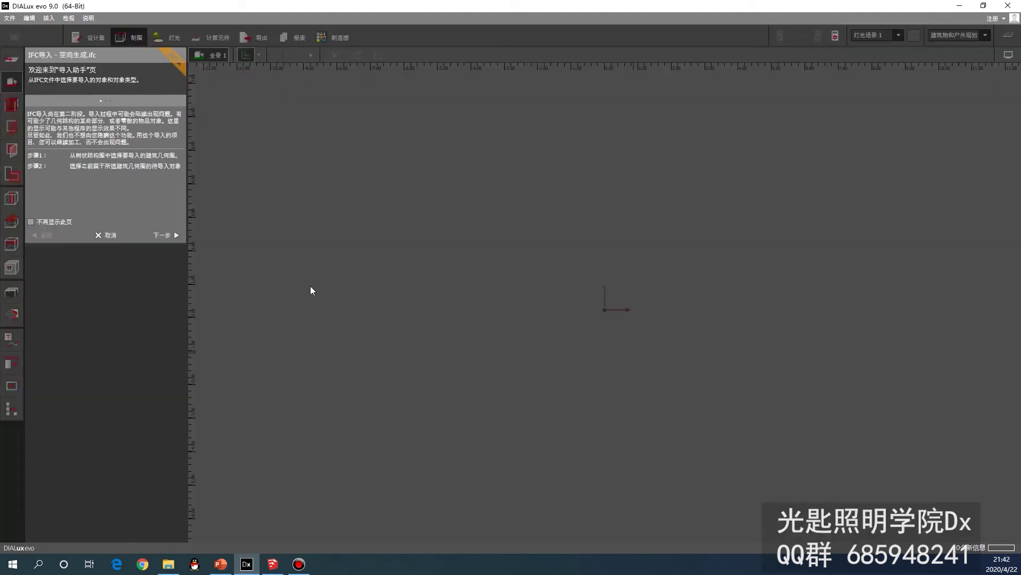
pyautogui.click(161, 235)
pyautogui.click(163, 236)
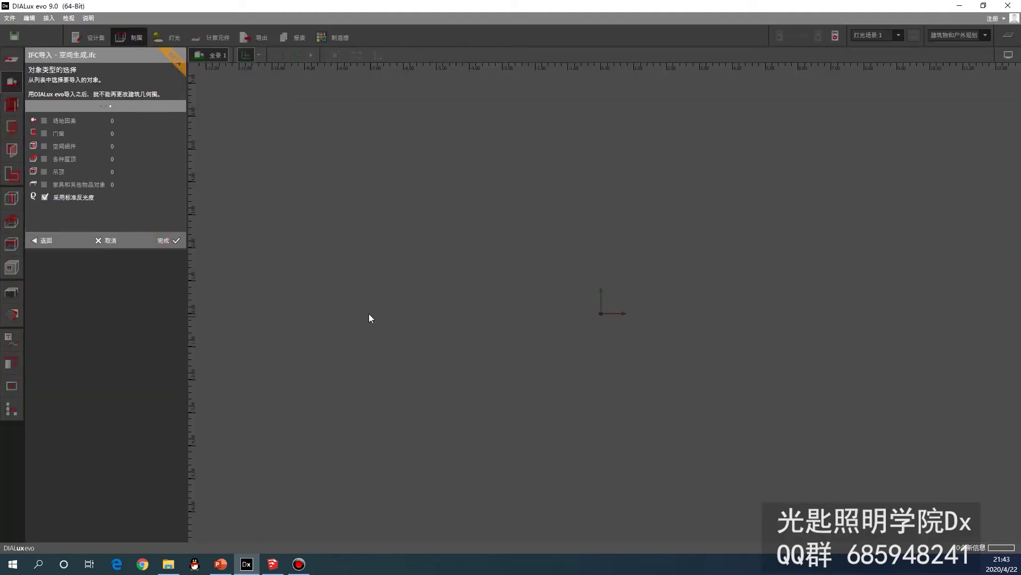
pyautogui.click(178, 241)
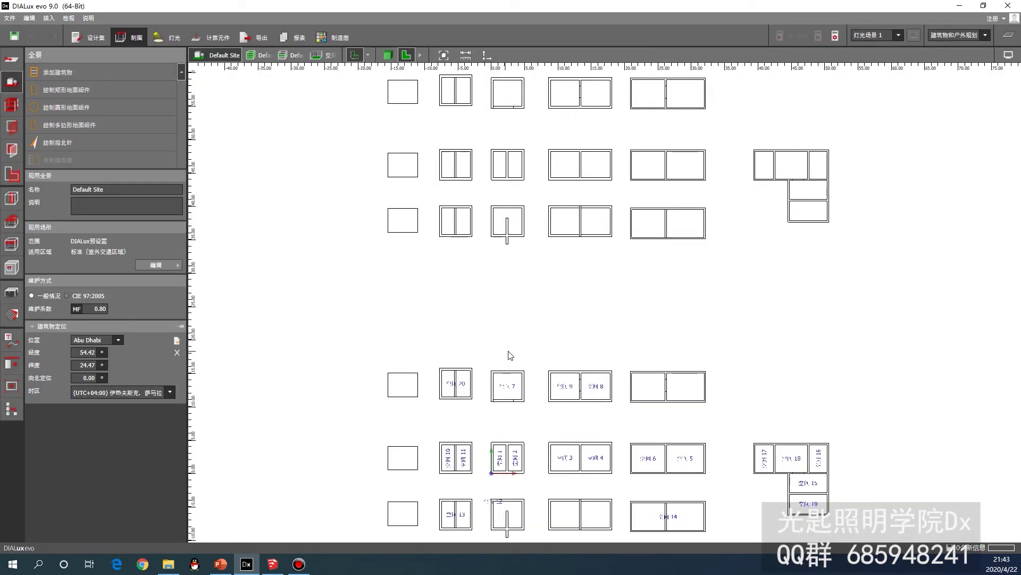
# Examine the imported models in 3D from ground level and above, comparing the height of the original and copied sets.
pyautogui.scroll(-1, 445, 374)
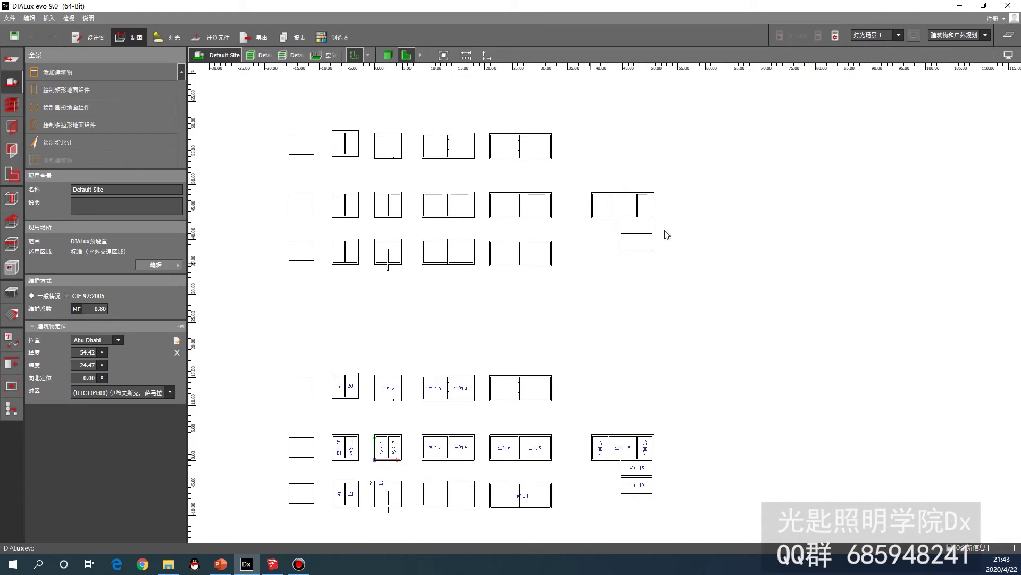
pyautogui.click(387, 55)
pyautogui.scroll(5, 757, 282)
pyautogui.moveTo(588, 324)
pyautogui.mouseDown(button='right')
pyautogui.moveTo(691, 322)
pyautogui.moveTo(628, 279)
pyautogui.moveTo(601, 334)
pyautogui.mouseUp(button='right')
pyautogui.scroll(2, 602, 341)
pyautogui.moveTo(603, 340); pyautogui.dragTo(594, 313, button='middle')
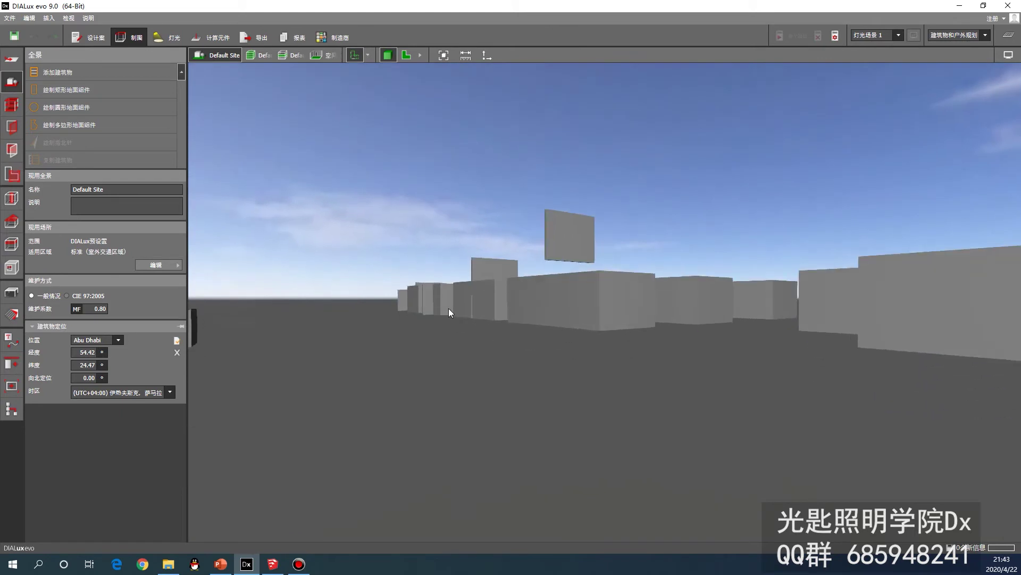
pyautogui.moveTo(661, 320); pyautogui.dragTo(406, 283, button='right')
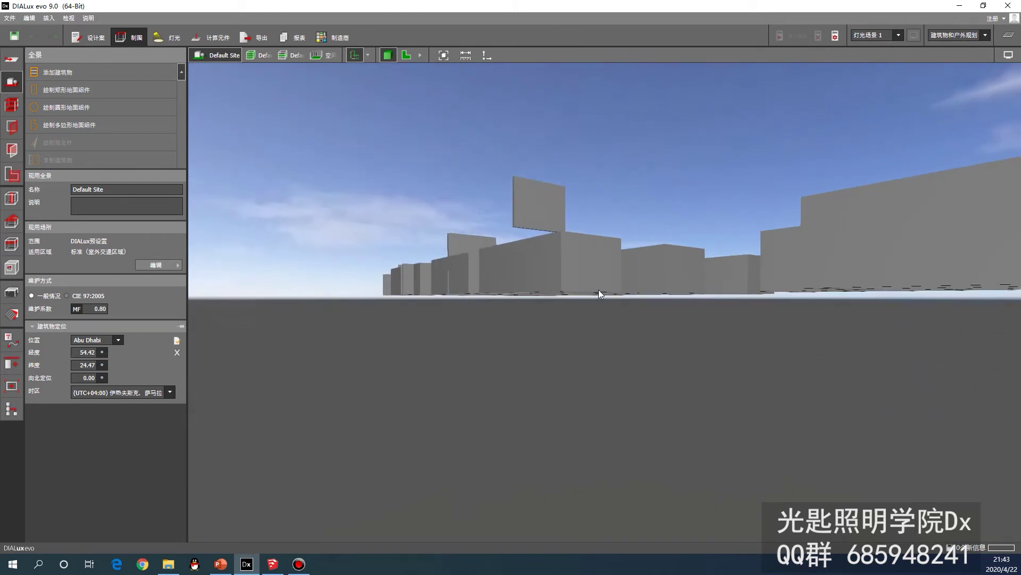
pyautogui.moveTo(596, 281); pyautogui.dragTo(534, 229, button='right')
pyautogui.moveTo(562, 260); pyautogui.dragTo(607, 264, button='right')
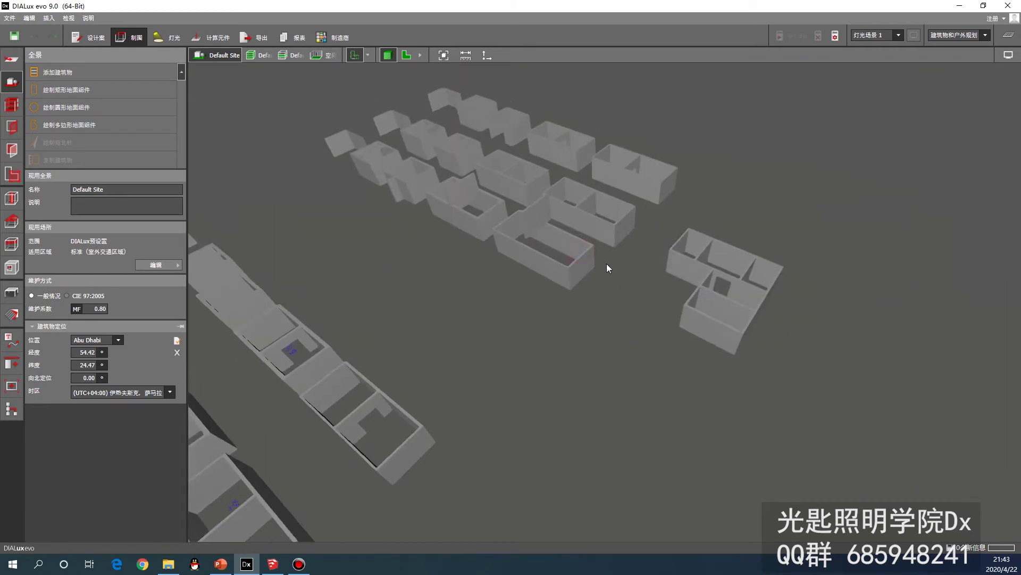
pyautogui.moveTo(520, 251); pyautogui.dragTo(670, 250, button='middle')
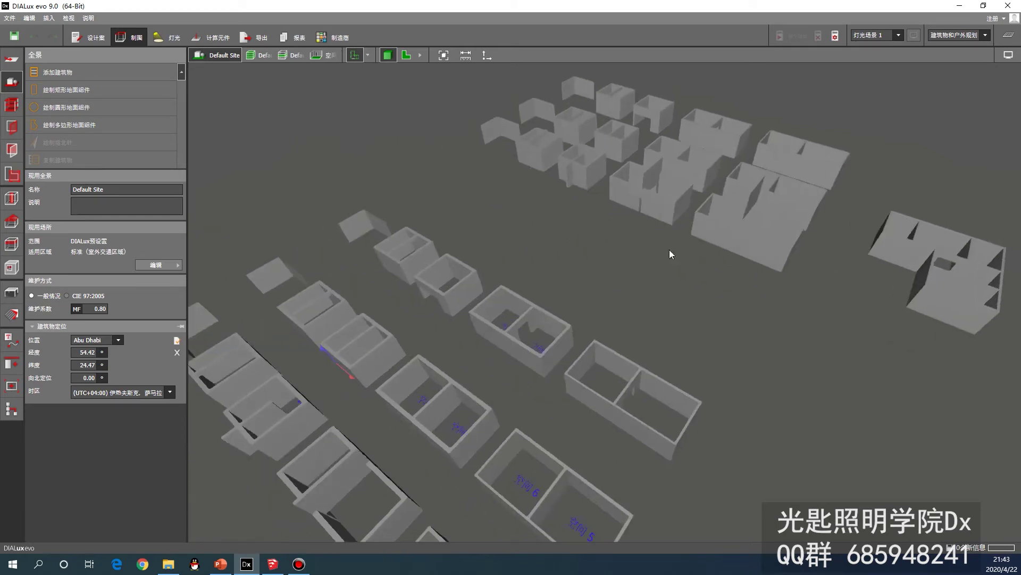
# Examine the small partitioned boxes from above, checking which compartments have generated spaces.
pyautogui.scroll(5, 360, 265)
pyautogui.moveTo(458, 248); pyautogui.dragTo(627, 243, button='middle')
pyautogui.scroll(4, 531, 308)
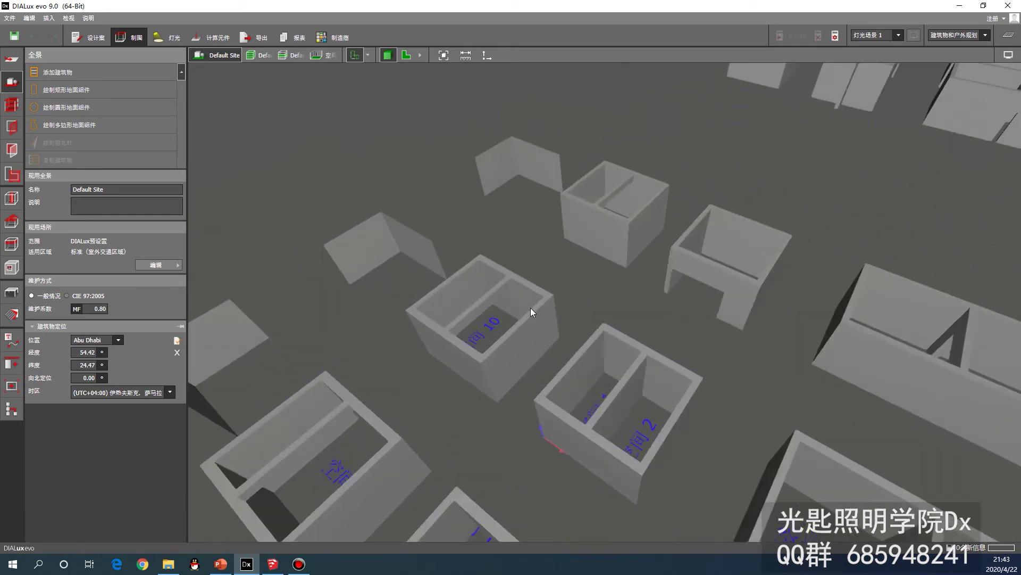
pyautogui.moveTo(508, 328); pyautogui.dragTo(554, 260, button='middle')
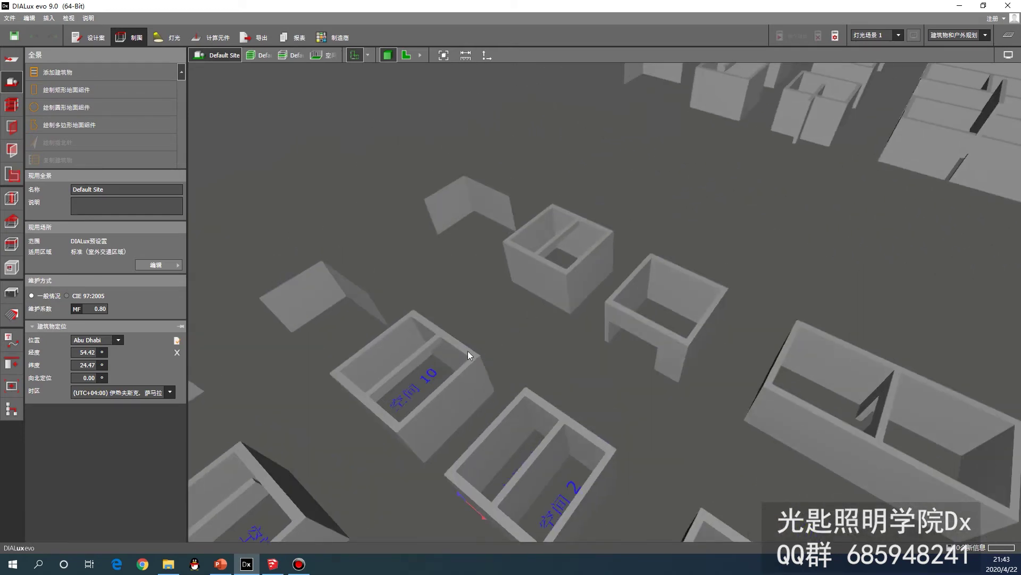
pyautogui.moveTo(535, 320); pyautogui.dragTo(528, 344, button='right')
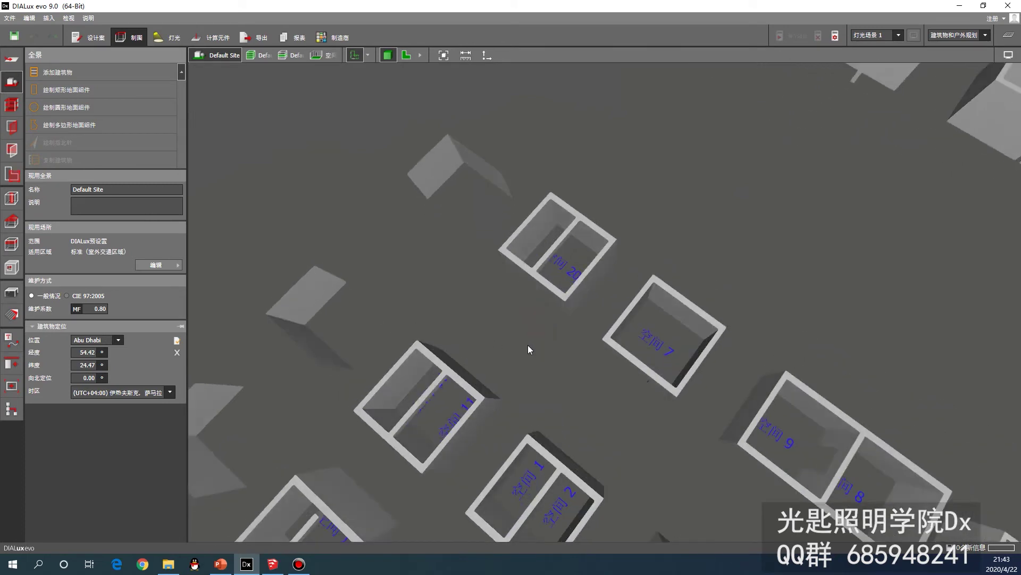
pyautogui.moveTo(546, 282); pyautogui.dragTo(470, 352)
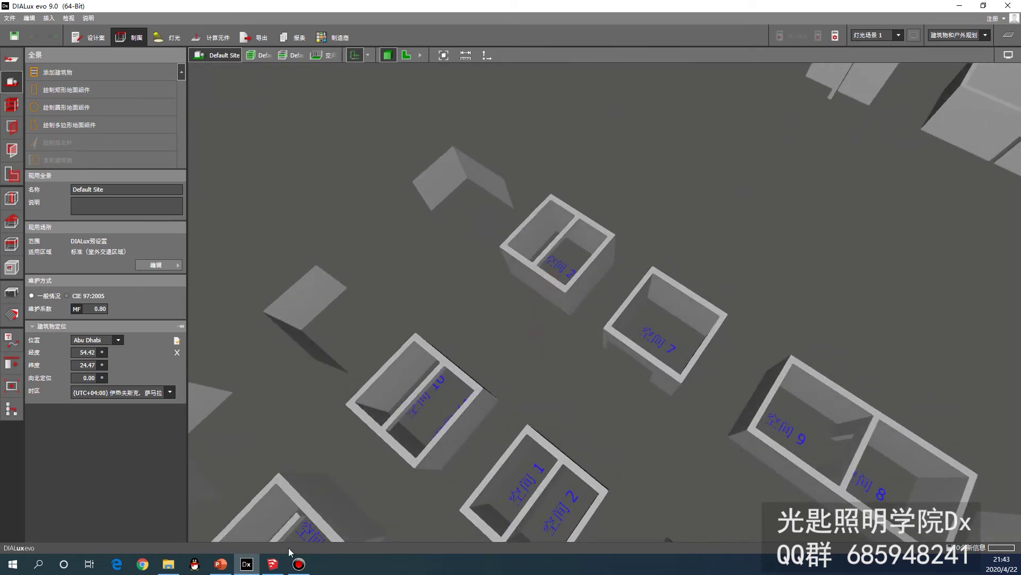
# Switch to SketchUp and open the dividing wall of the middle-row box beside the surface-only model to examine its ends.
pyautogui.click(272, 563)
pyautogui.scroll(3, 291, 224)
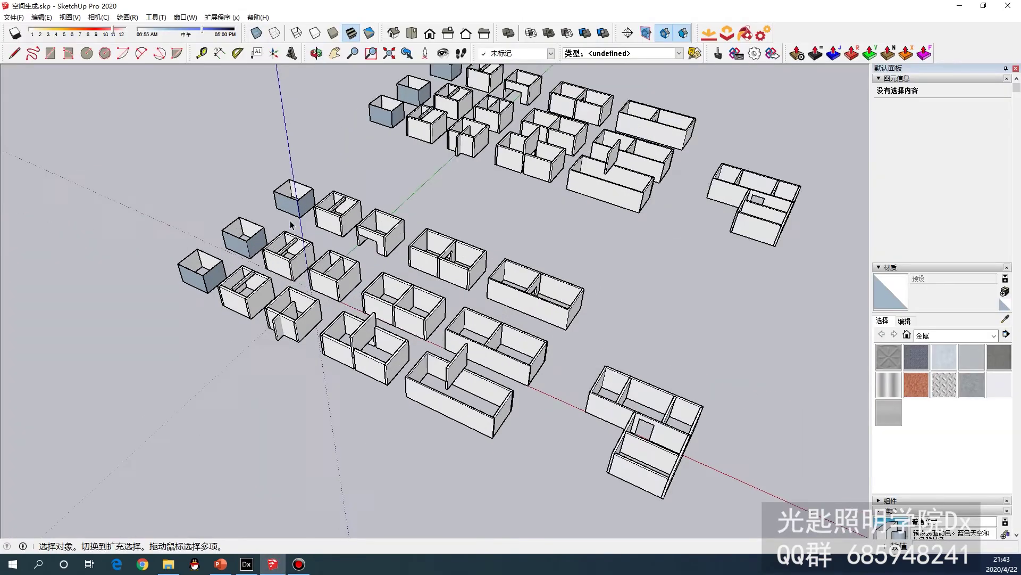
pyautogui.scroll(6, 292, 225)
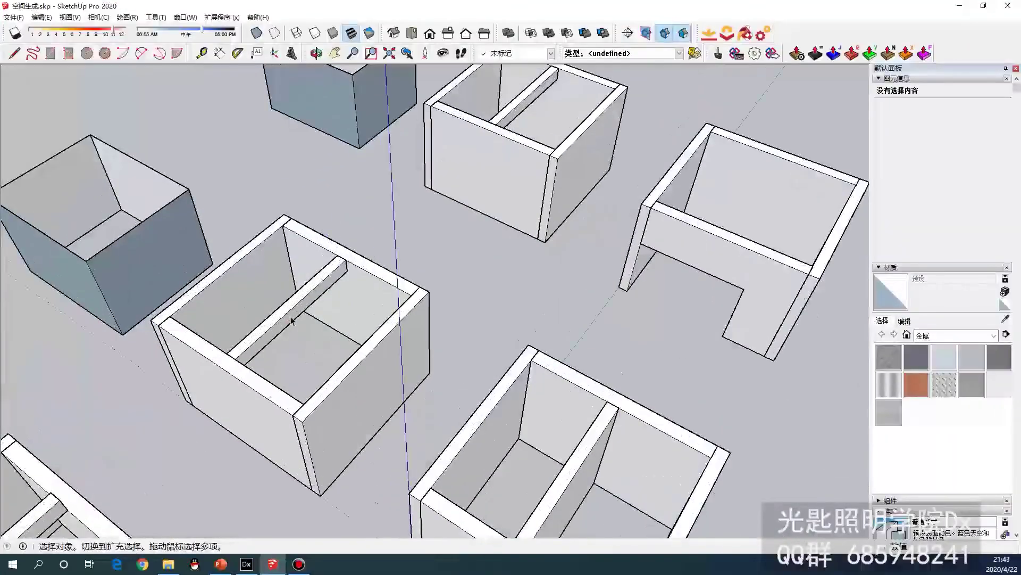
pyautogui.doubleClick(291, 319)
pyautogui.moveTo(362, 322); pyautogui.dragTo(192, 362, button='middle')
pyautogui.scroll(2, 227, 265)
pyautogui.moveTo(227, 266); pyautogui.dragTo(169, 297, button='middle')
pyautogui.scroll(2, 197, 238)
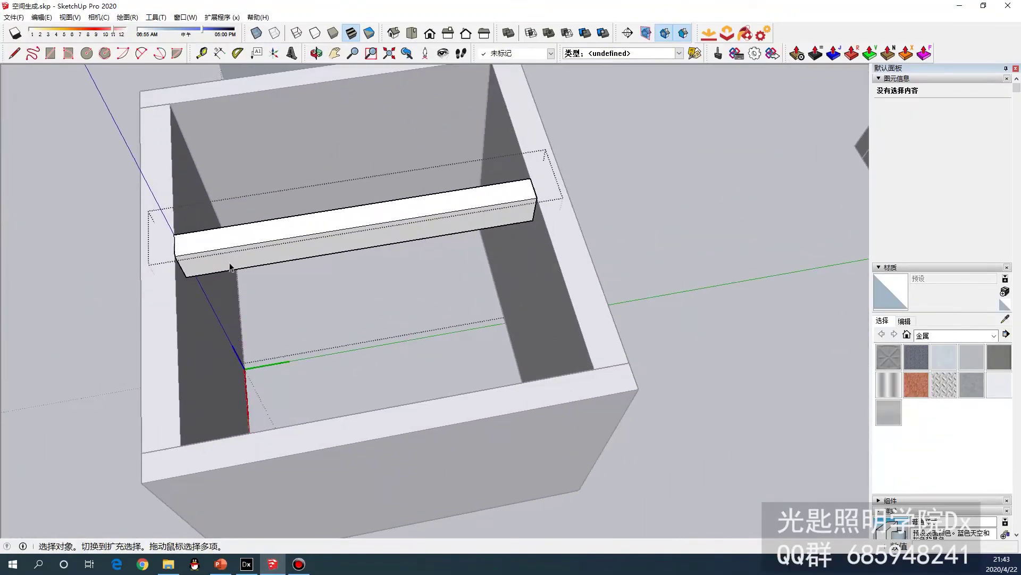
pyautogui.moveTo(230, 265); pyautogui.dragTo(305, 289, button='middle')
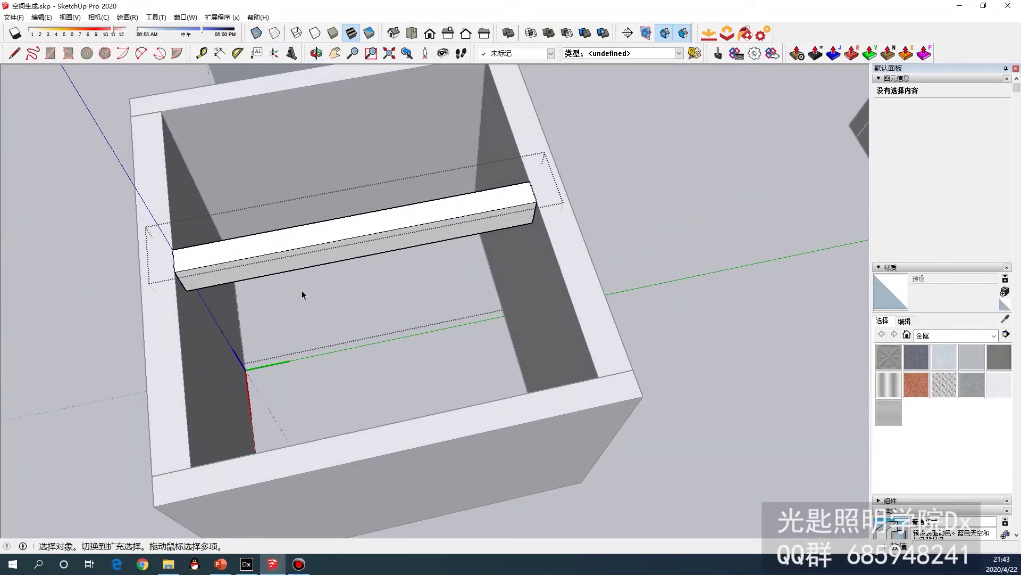
# Leave the dividing wall's group and examine the gaps between it and the outer walls of the middle-row box.
pyautogui.scroll(-1, 365, 319)
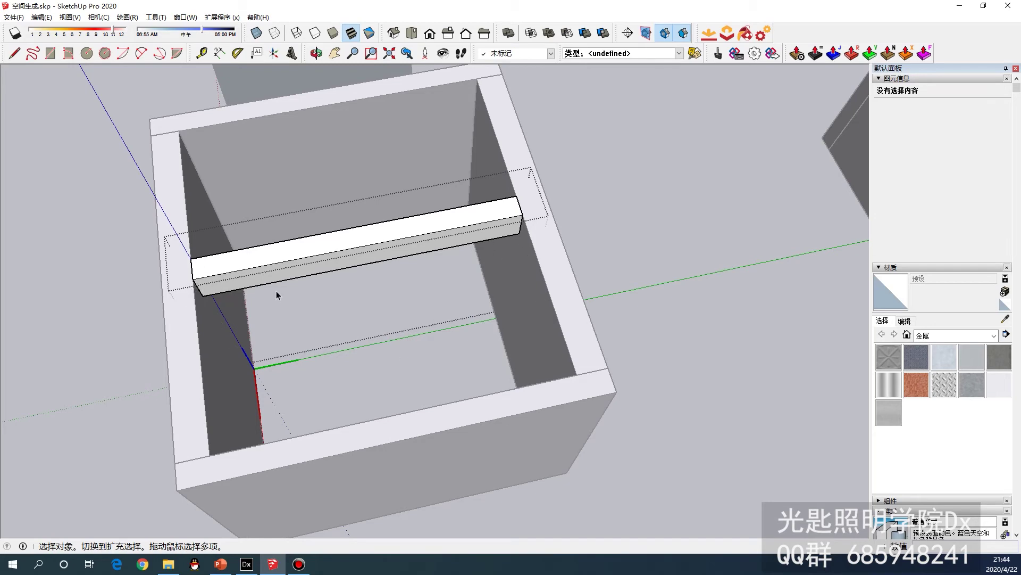
pyautogui.moveTo(474, 266); pyautogui.dragTo(535, 276, button='middle')
pyautogui.scroll(-2, 505, 282)
pyautogui.click(491, 257)
pyautogui.moveTo(464, 295); pyautogui.dragTo(305, 301, button='middle')
pyautogui.scroll(-3, 495, 257)
pyautogui.scroll(2, 306, 301)
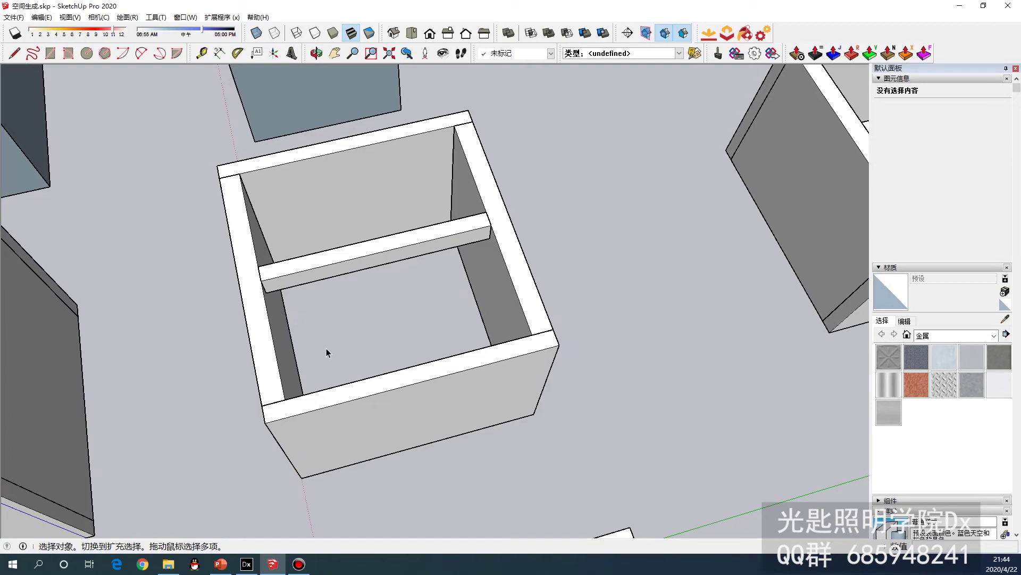
pyautogui.scroll(-1, 315, 319)
pyautogui.moveTo(346, 283); pyautogui.dragTo(330, 272, button='middle')
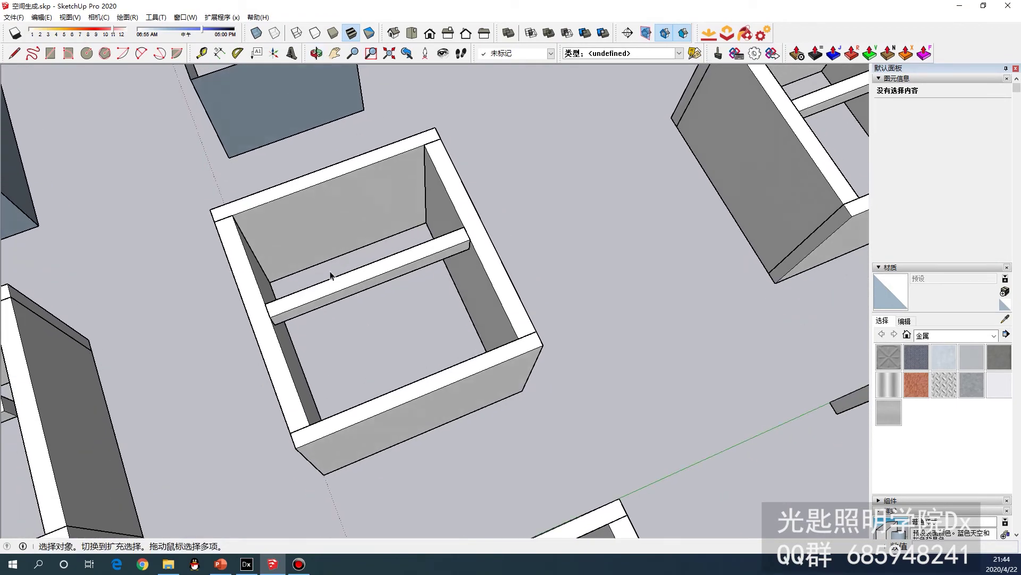
pyautogui.scroll(-2, 368, 278)
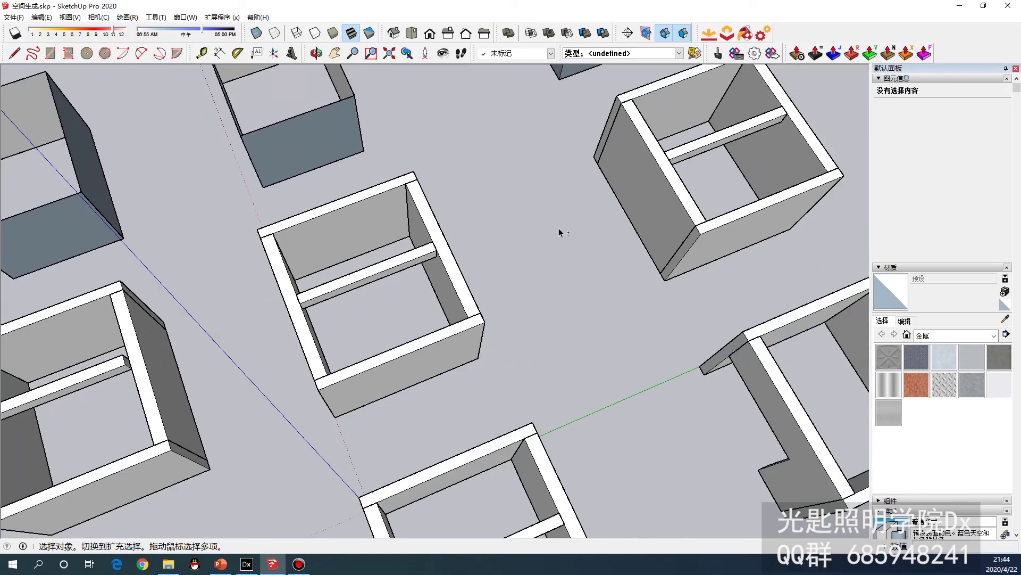
# Open the dividing wall of the small back-row box for editing and examine how its ends meet the outer walls.
pyautogui.moveTo(558, 230); pyautogui.dragTo(308, 292, button='middle')
pyautogui.scroll(2, 550, 217)
pyautogui.scroll(3, 550, 215)
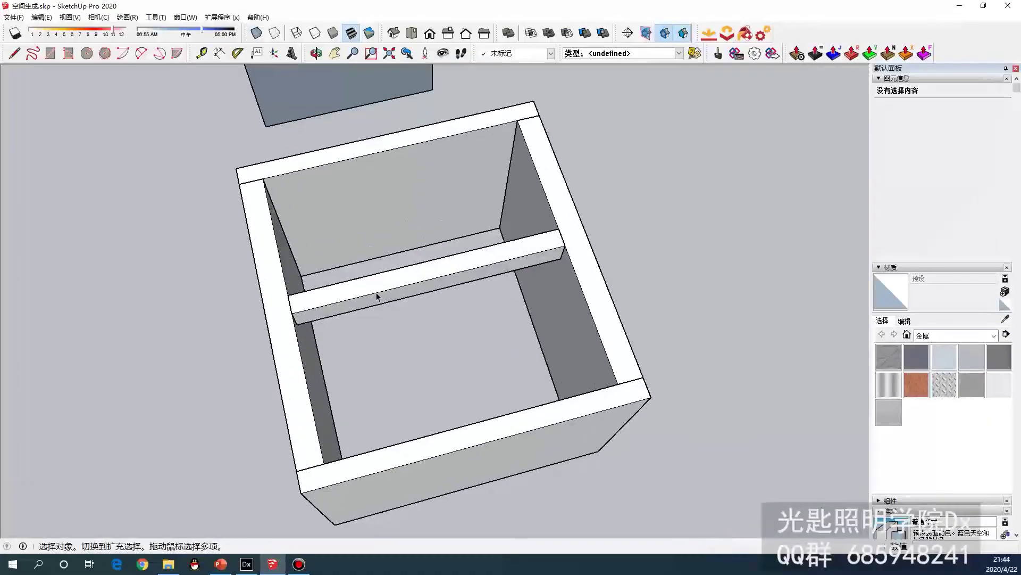
pyautogui.click(376, 290)
pyautogui.moveTo(377, 290); pyautogui.dragTo(290, 272, button='middle')
pyautogui.doubleClick(376, 286)
pyautogui.scroll(3, 306, 261)
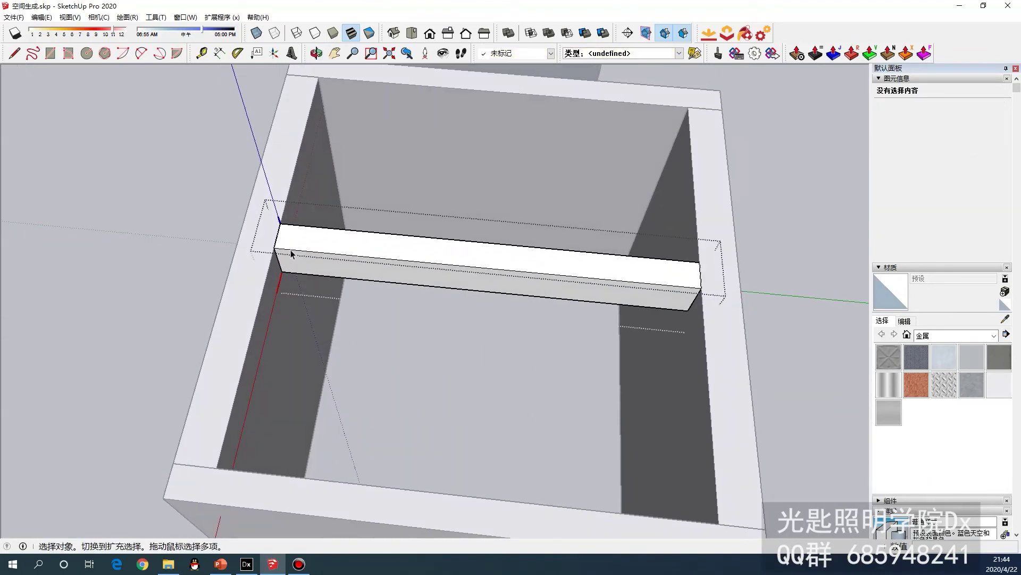
pyautogui.scroll(-2, 291, 254)
pyautogui.moveTo(316, 266); pyautogui.dragTo(314, 254, button='middle')
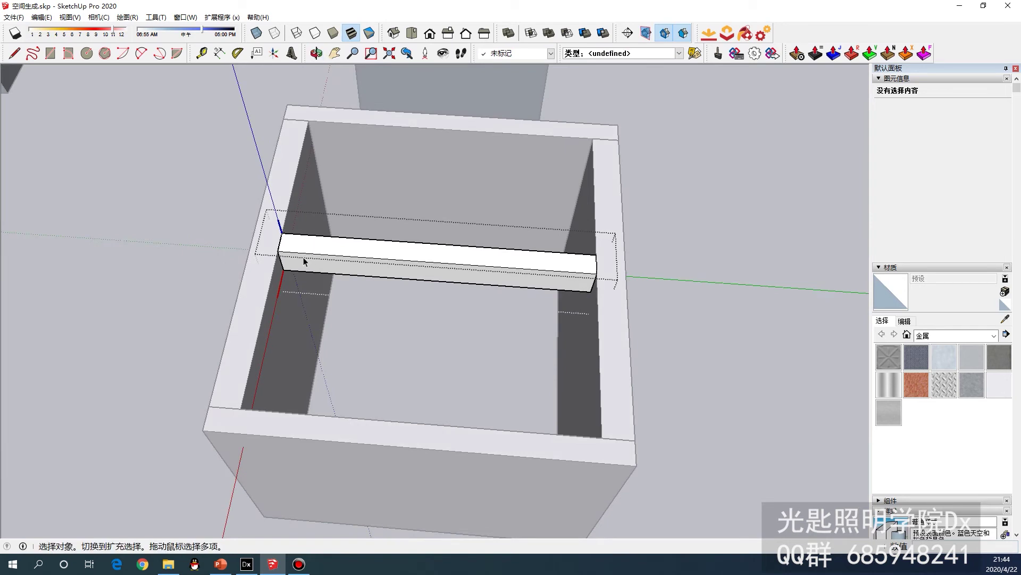
# Leave the dividing wall's group and examine how its ends join the outer walls of the small back-row box.
pyautogui.press('Escape')
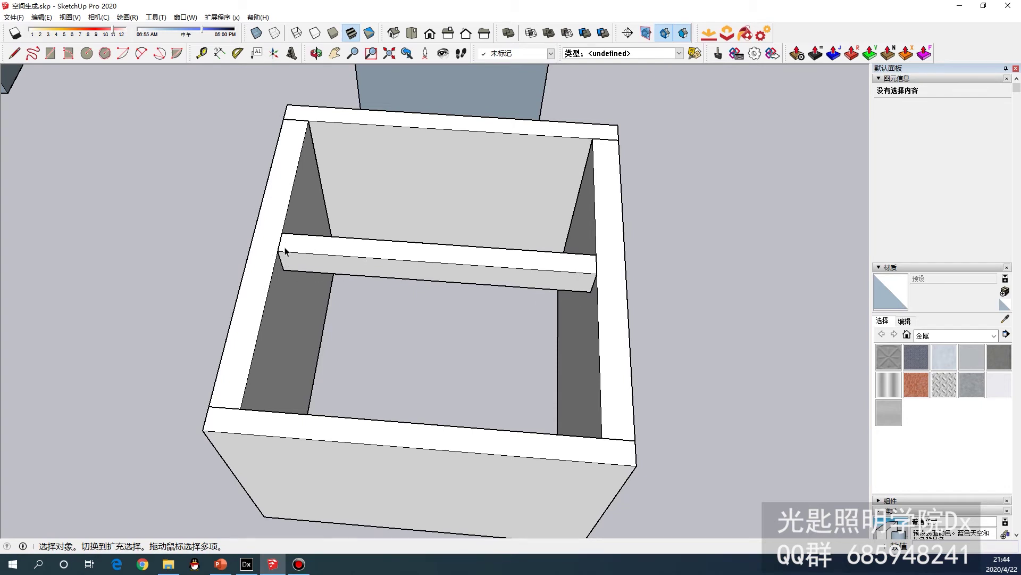
pyautogui.moveTo(351, 270); pyautogui.dragTo(312, 266, button='middle')
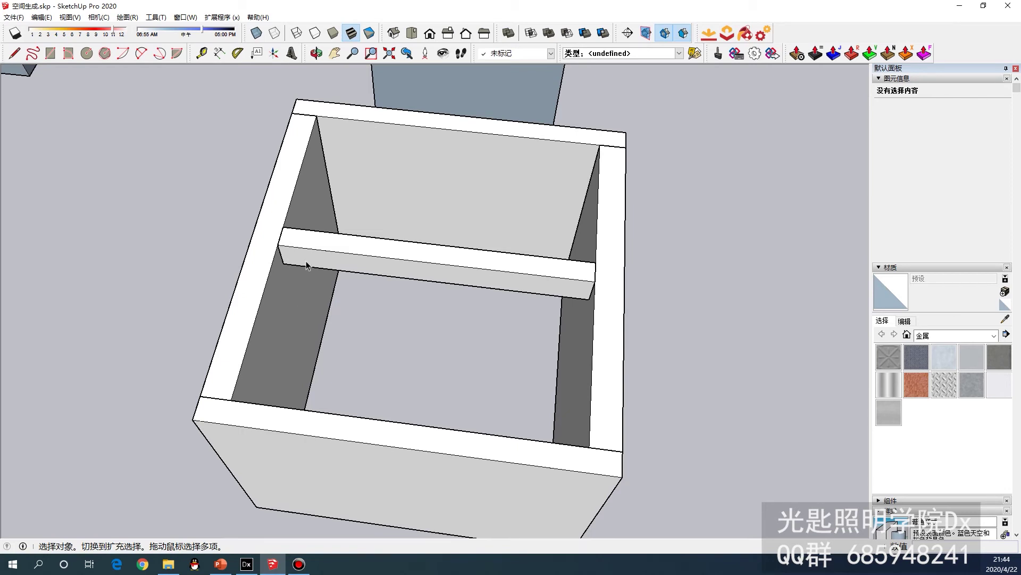
pyautogui.scroll(-2, 335, 223)
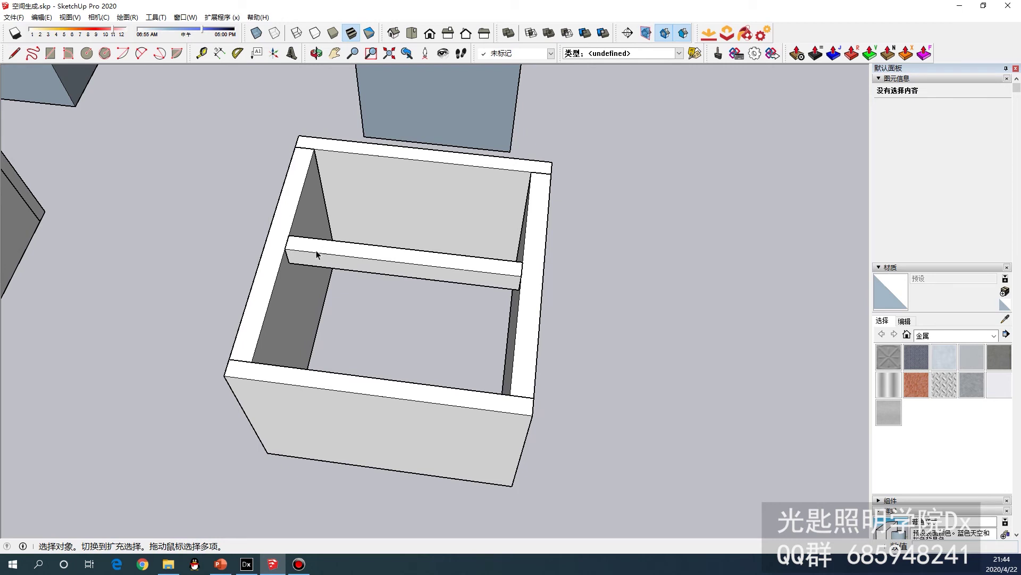
pyautogui.scroll(1, 294, 253)
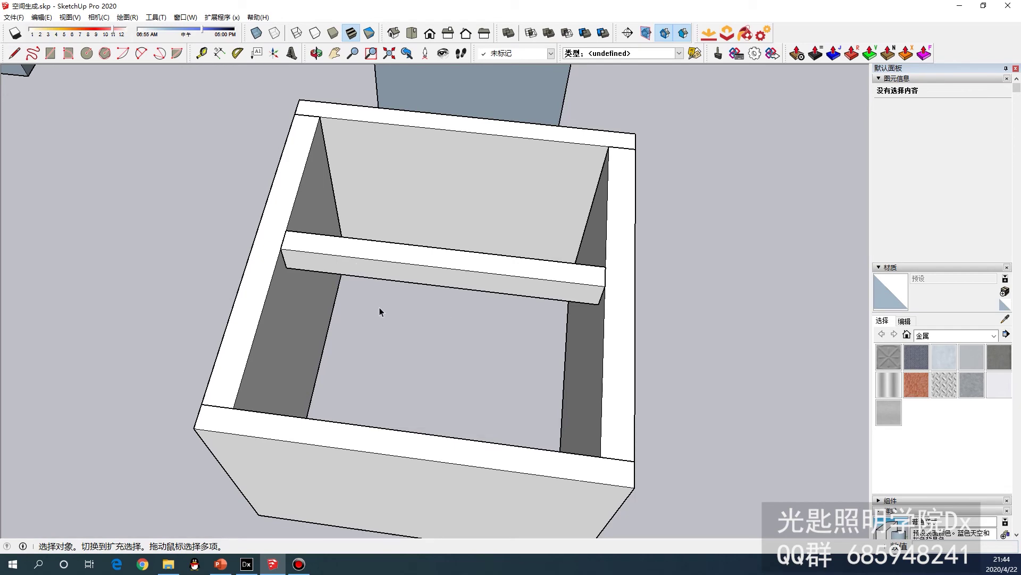
pyautogui.scroll(-6, 432, 335)
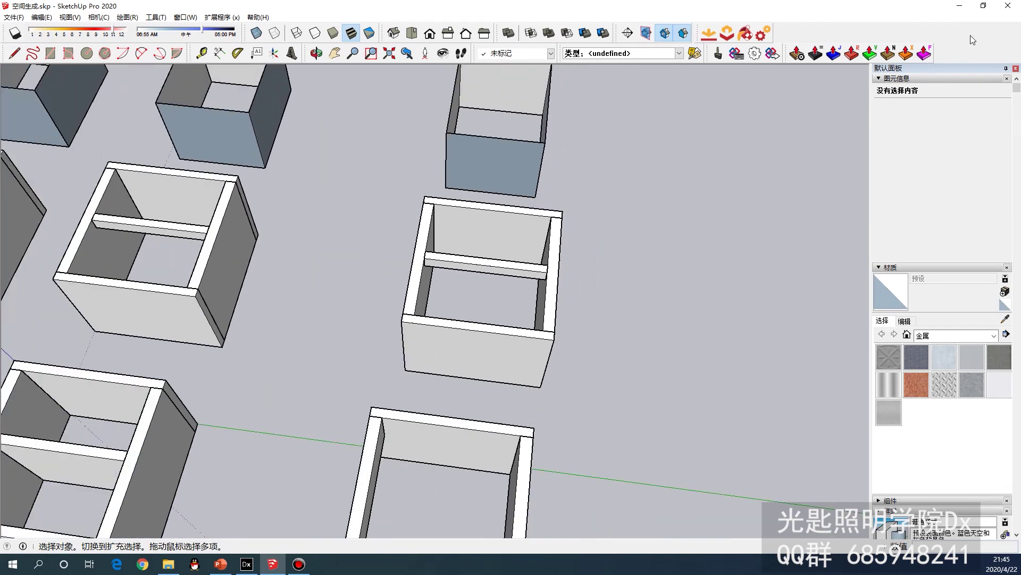
# Switch to the 课件.pptx presentation in PowerPoint and show slide 92, the wall and space comparison, in full screen.
pyautogui.click(960, 6)
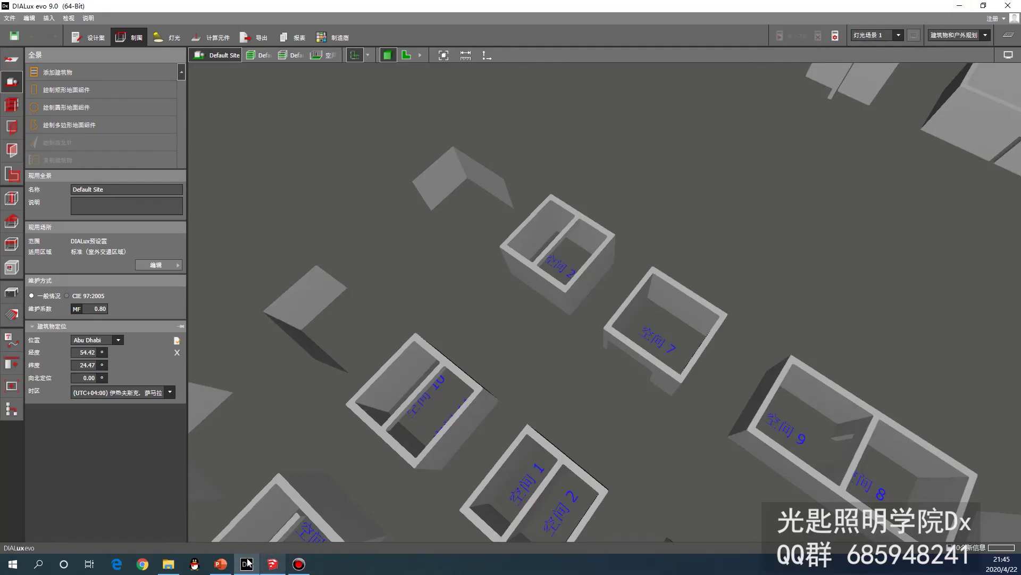
pyautogui.click(222, 563)
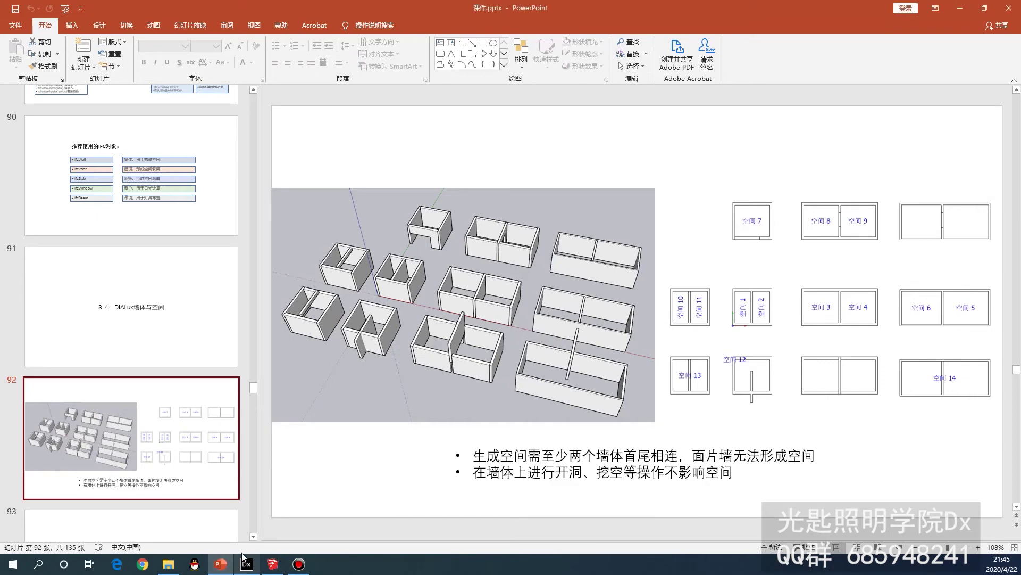
pyautogui.click(899, 547)
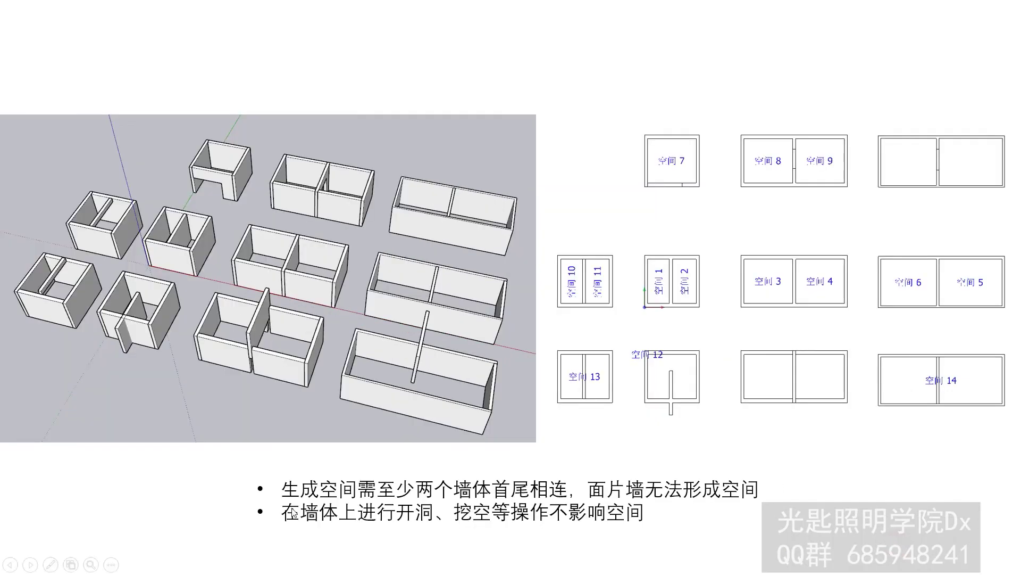